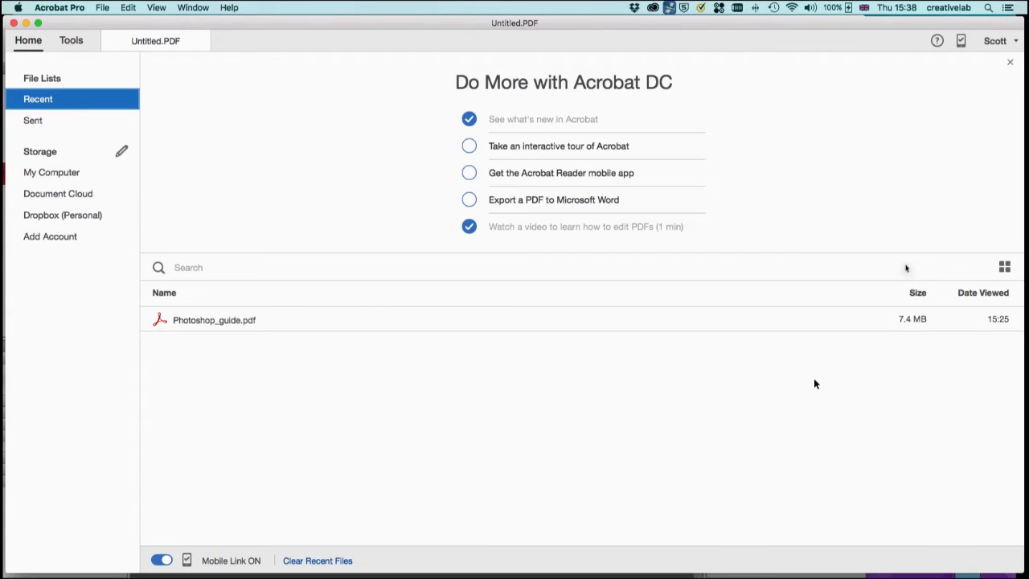
Step: Look through the installed apps in Creative Cloud and find the update check command in Acrobat
click(653, 7)
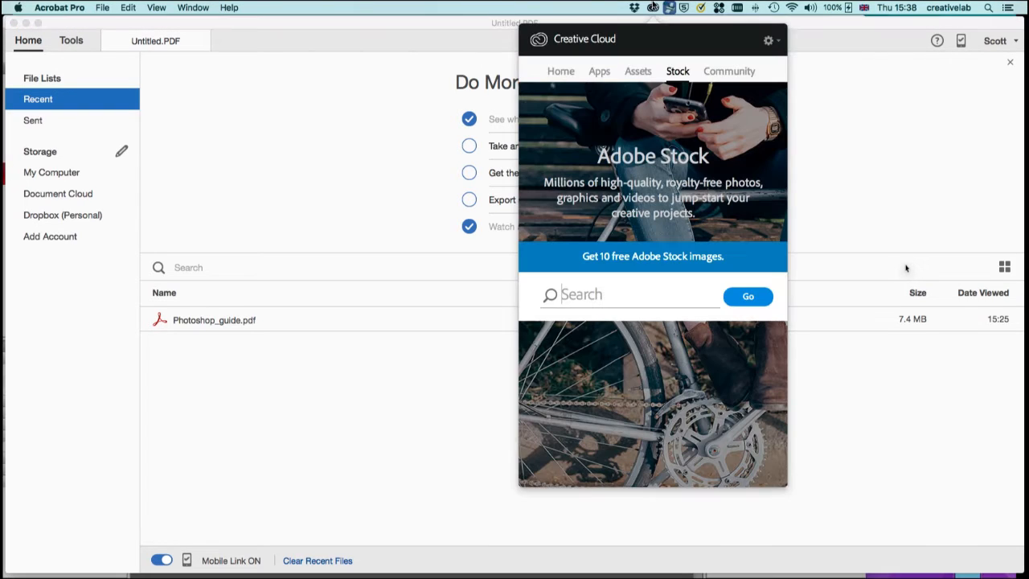
click(599, 73)
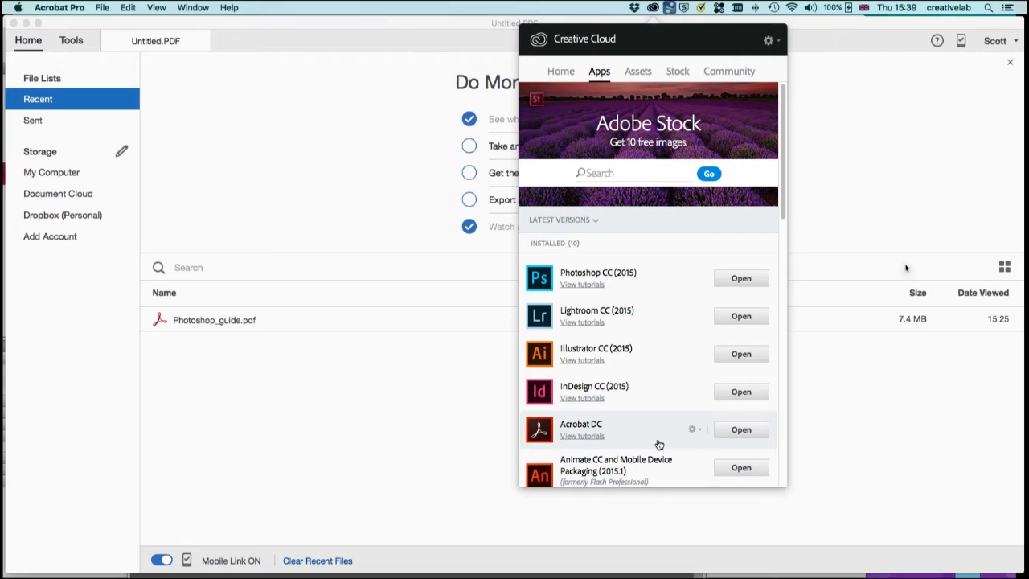
click(287, 164)
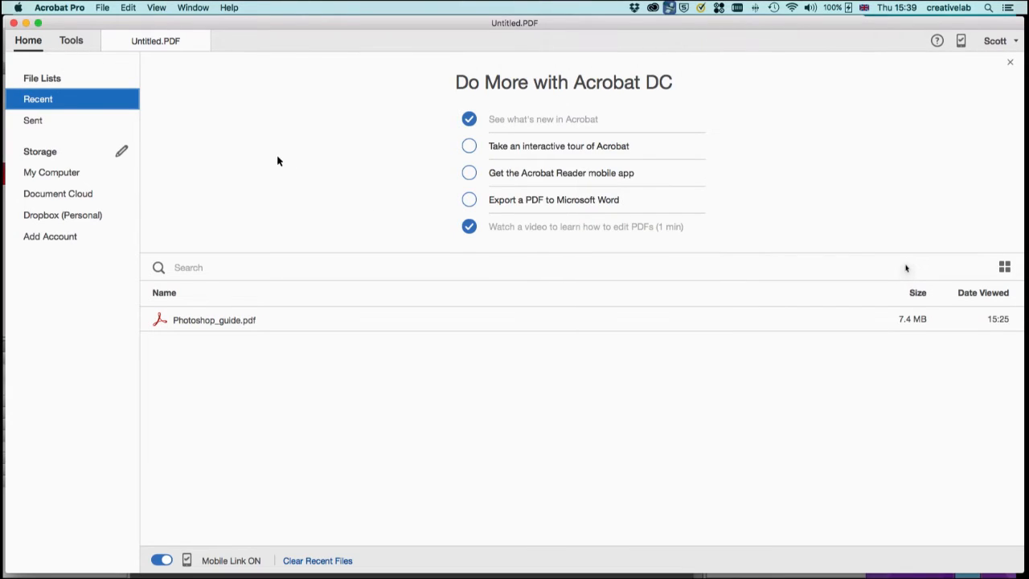
click(234, 7)
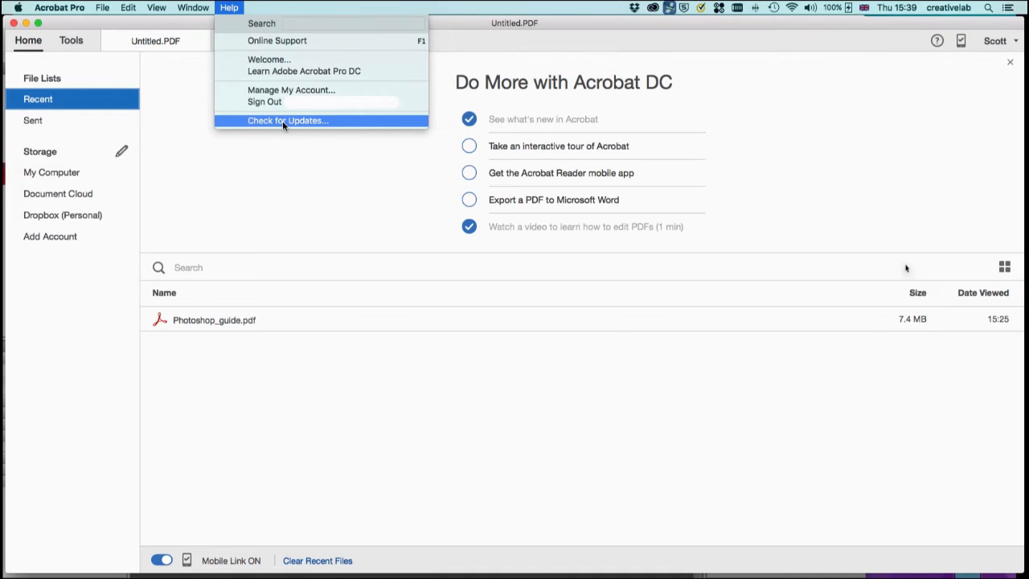
click(285, 172)
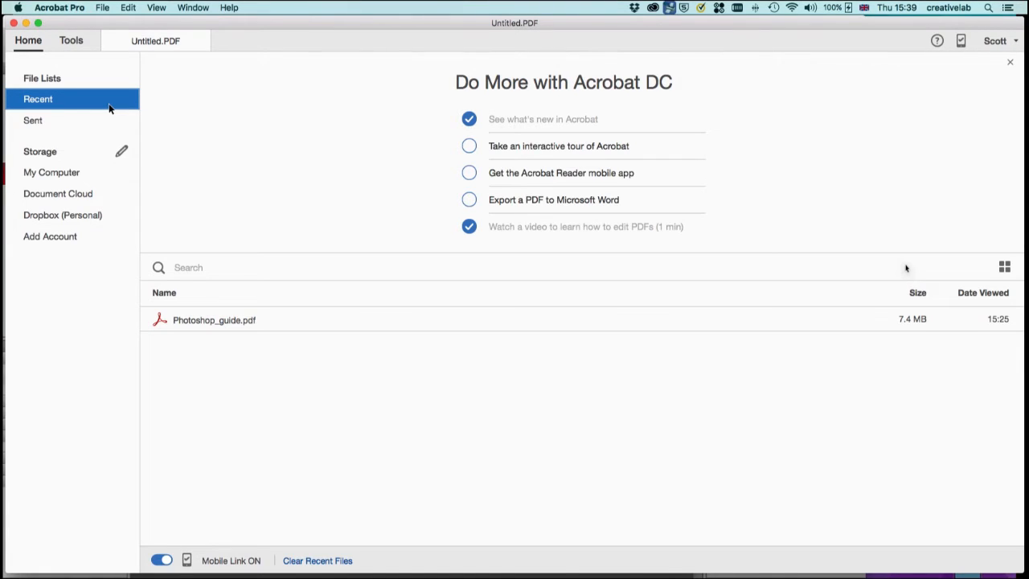
Step: Review the storage accounts that can be added, including the Box login, and browse the connected Dropbox files before returning to the recent files
click(55, 242)
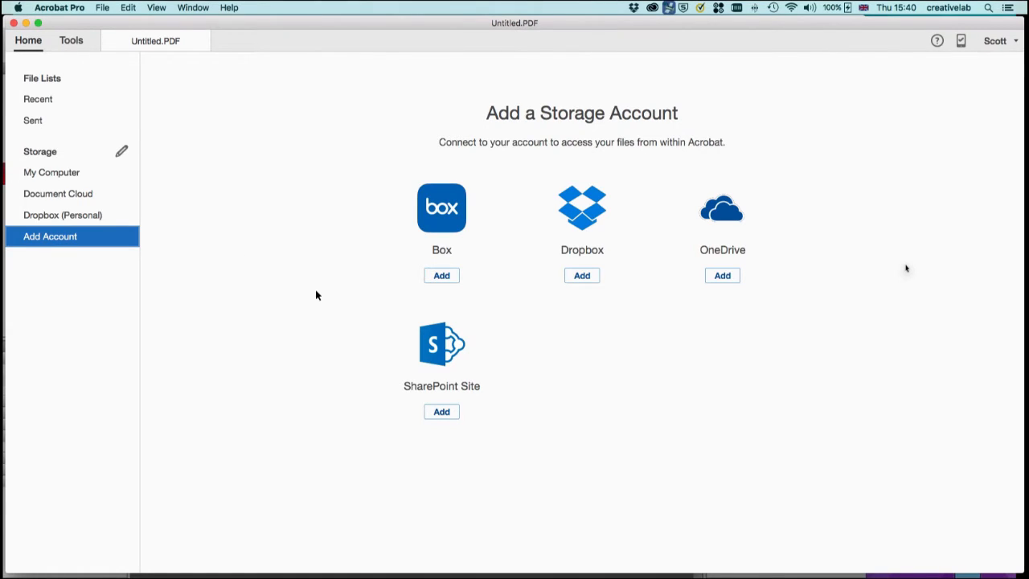
click(441, 275)
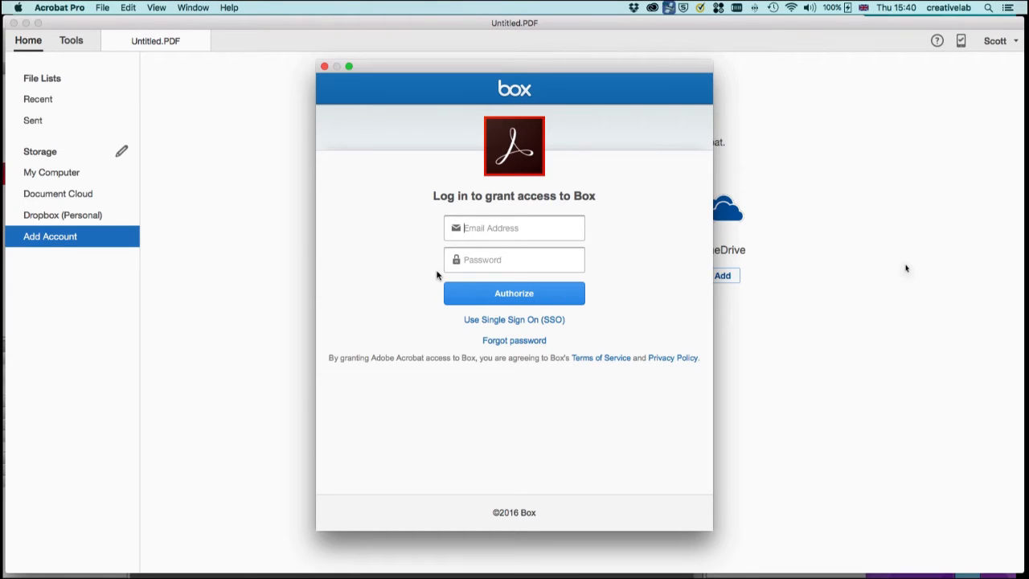
click(324, 66)
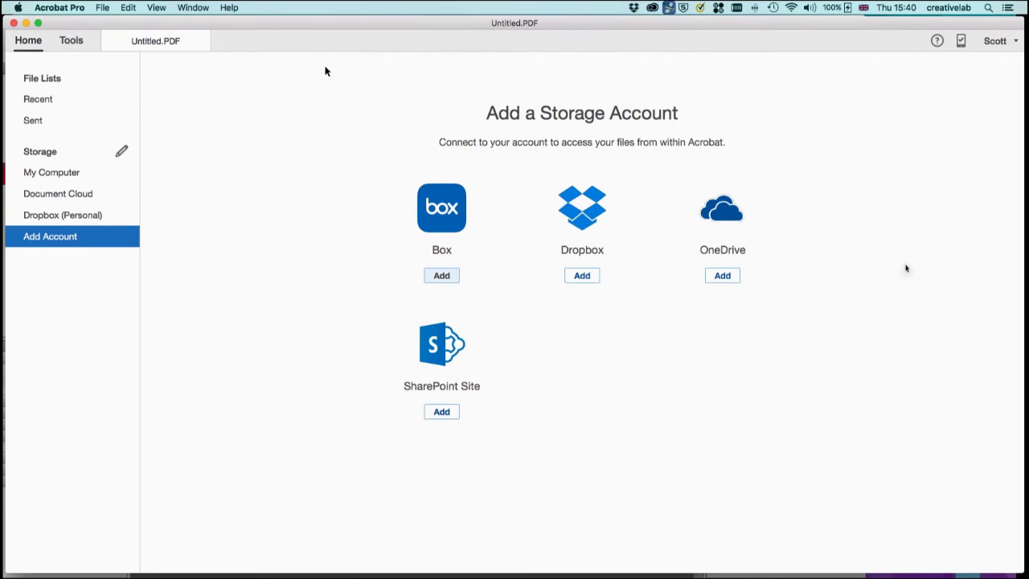
click(100, 223)
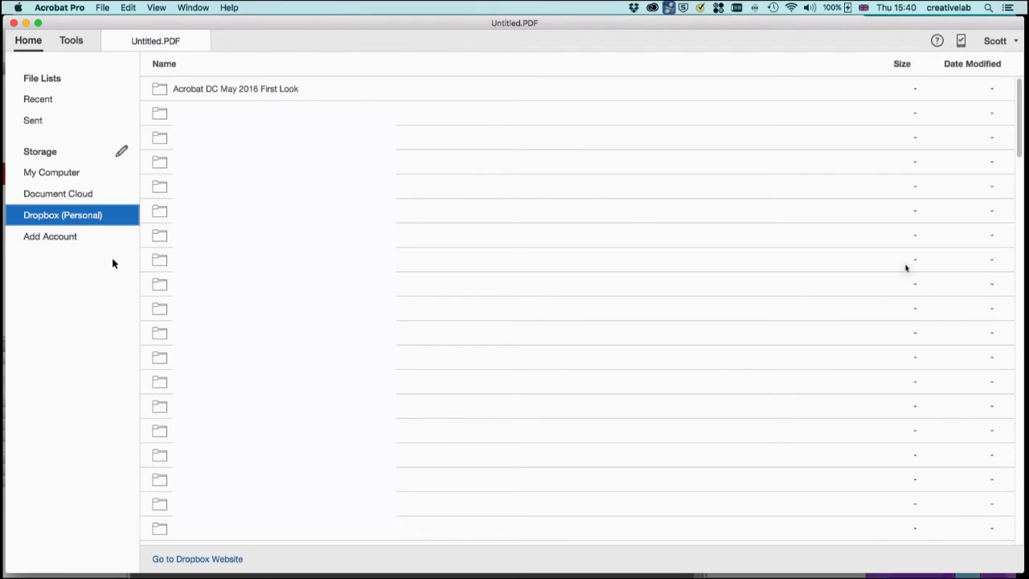
click(40, 99)
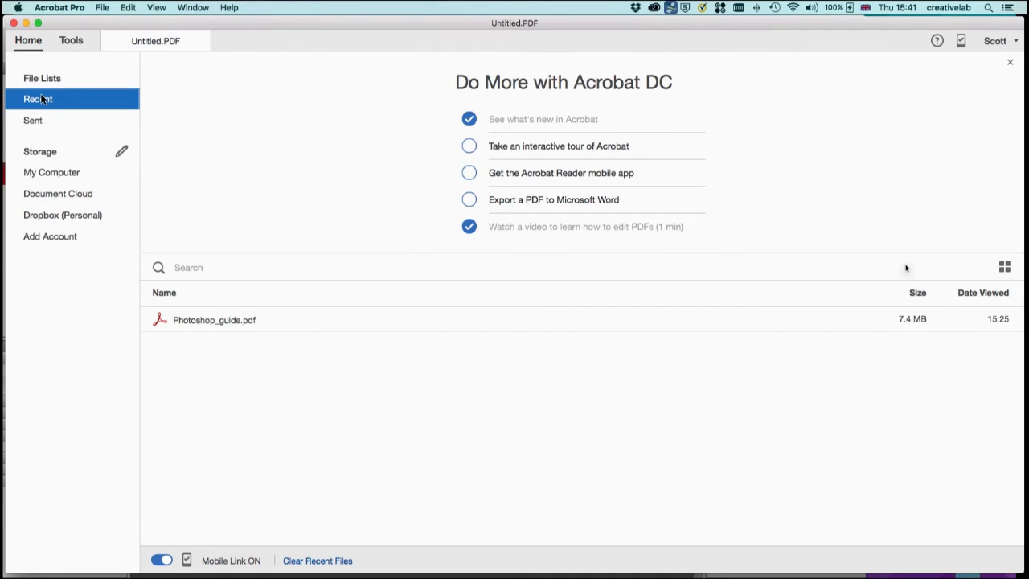
Step: Switch the display theme to Dark Gray and quit Acrobat, saving the untitled document as scan.pdf
click(196, 7)
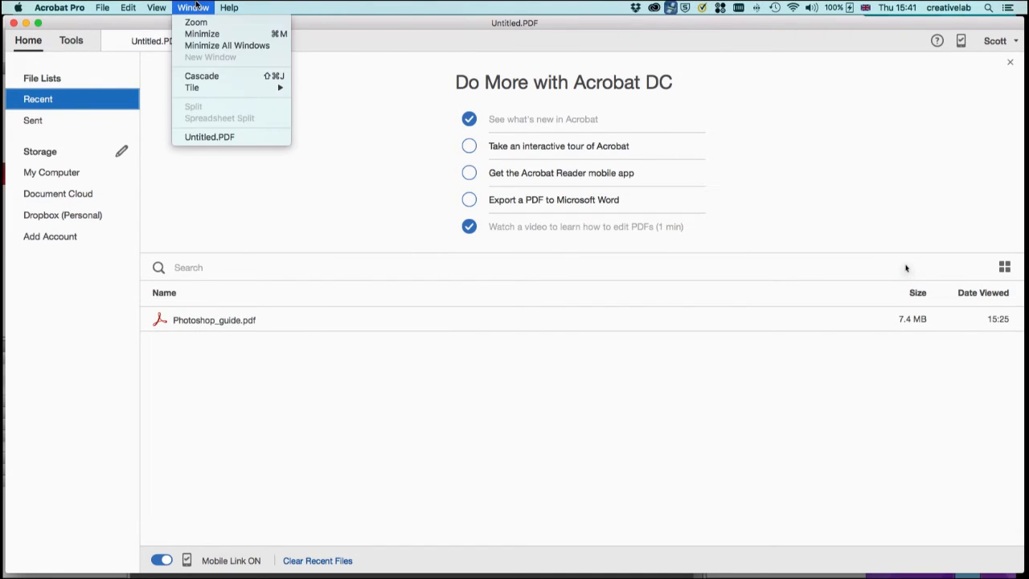
mouse_move(166, 7)
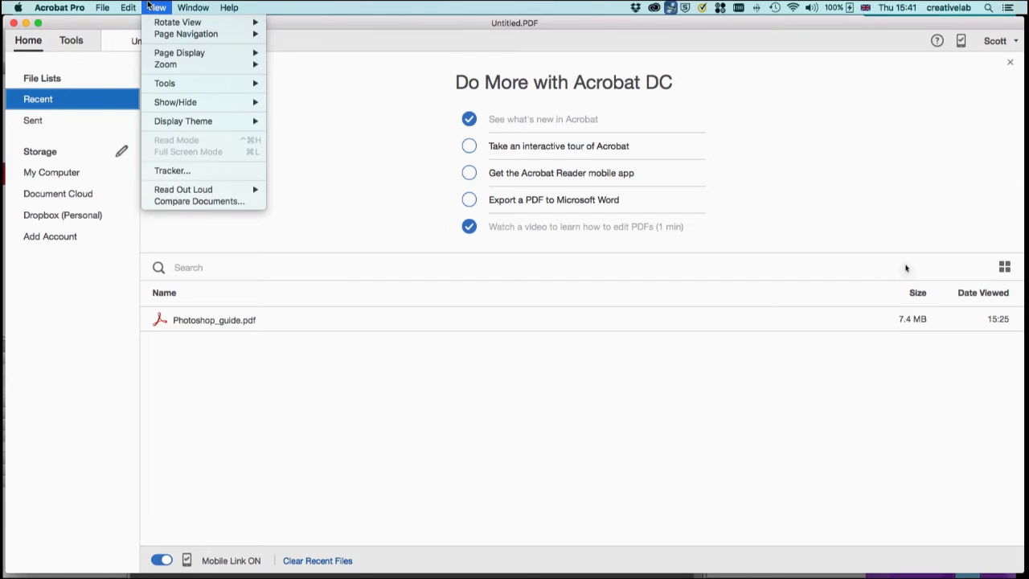
mouse_move(169, 124)
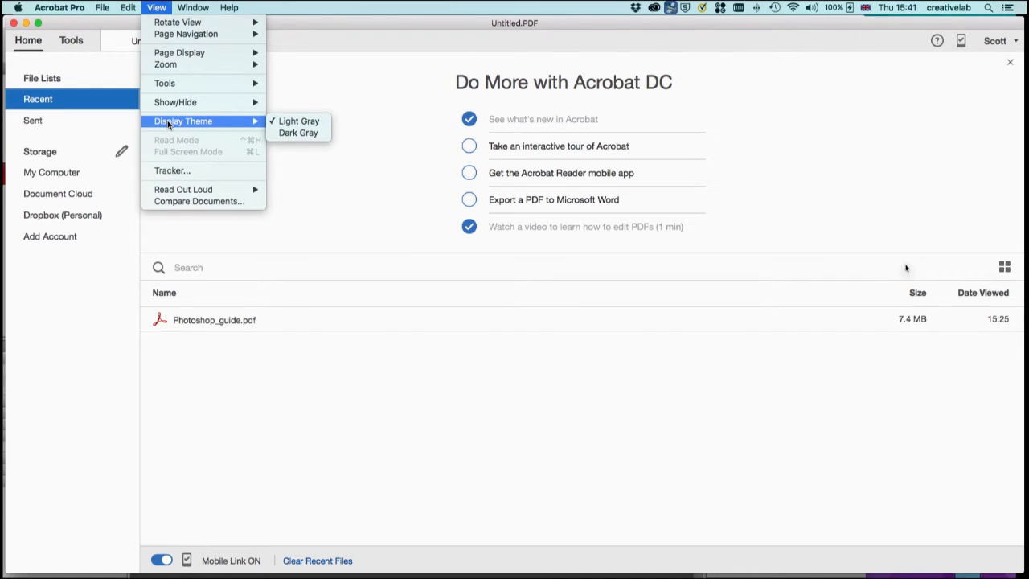
click(291, 134)
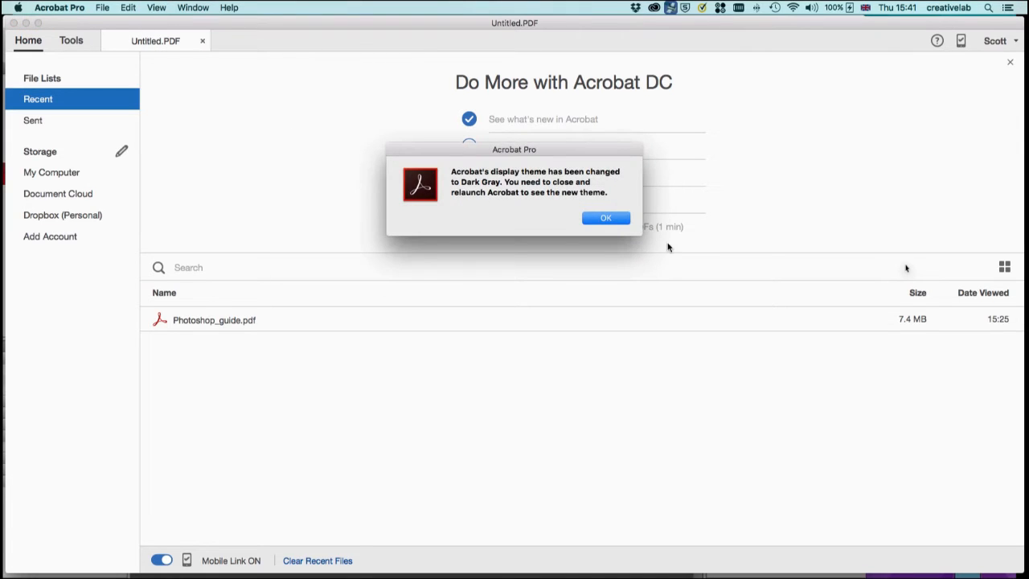
click(595, 214)
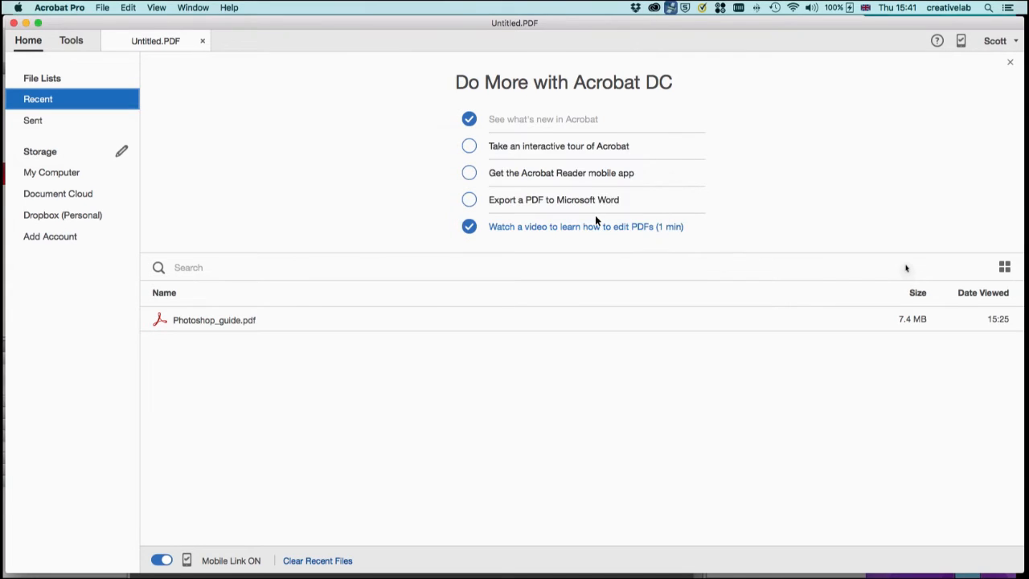
key(super+q)
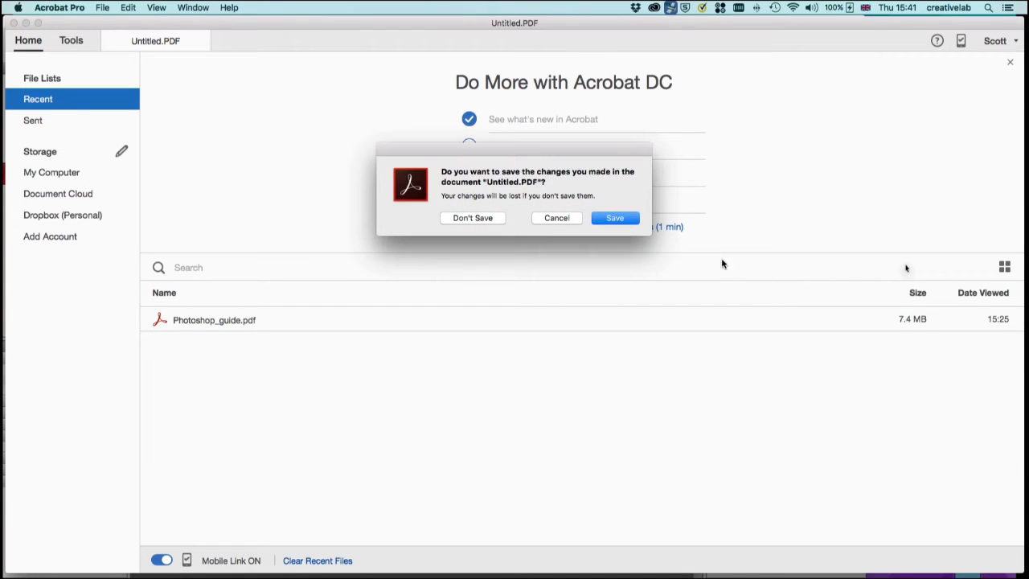
click(615, 223)
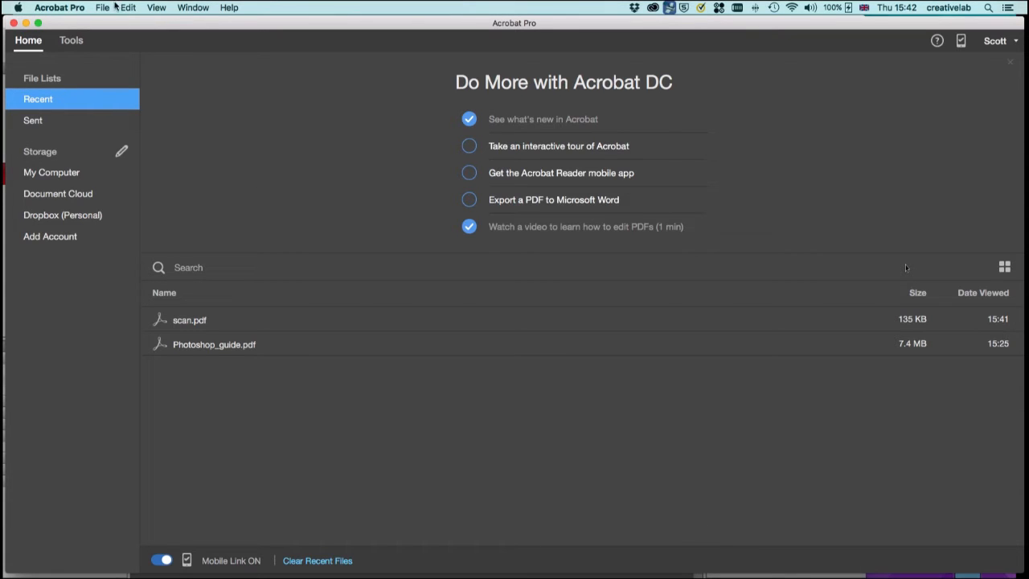
Step: Examine the custom scan settings and output options for creating a PDF from a scanner, and leave without scanning
click(100, 7)
mouse_move(100, 46)
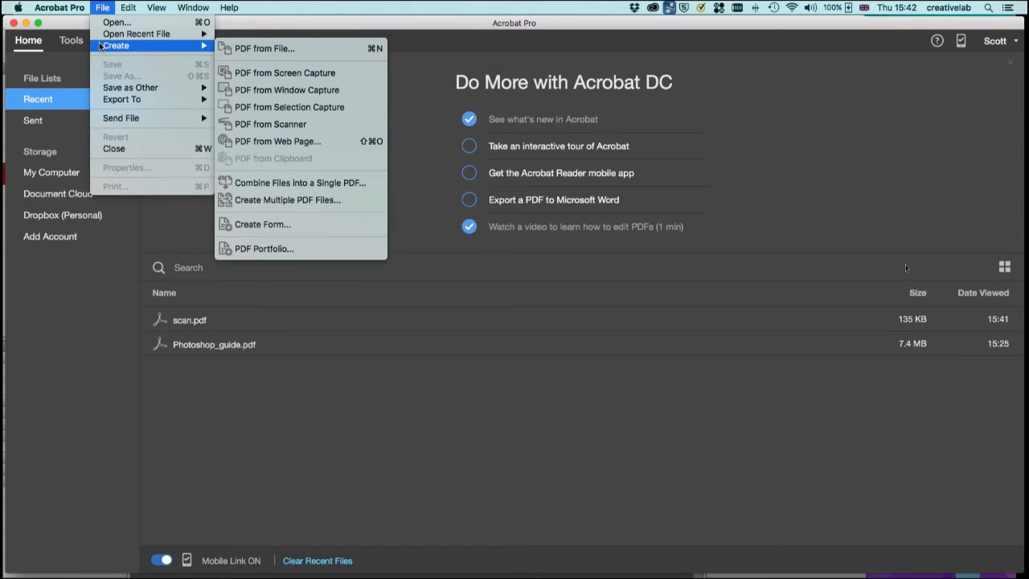
click(273, 125)
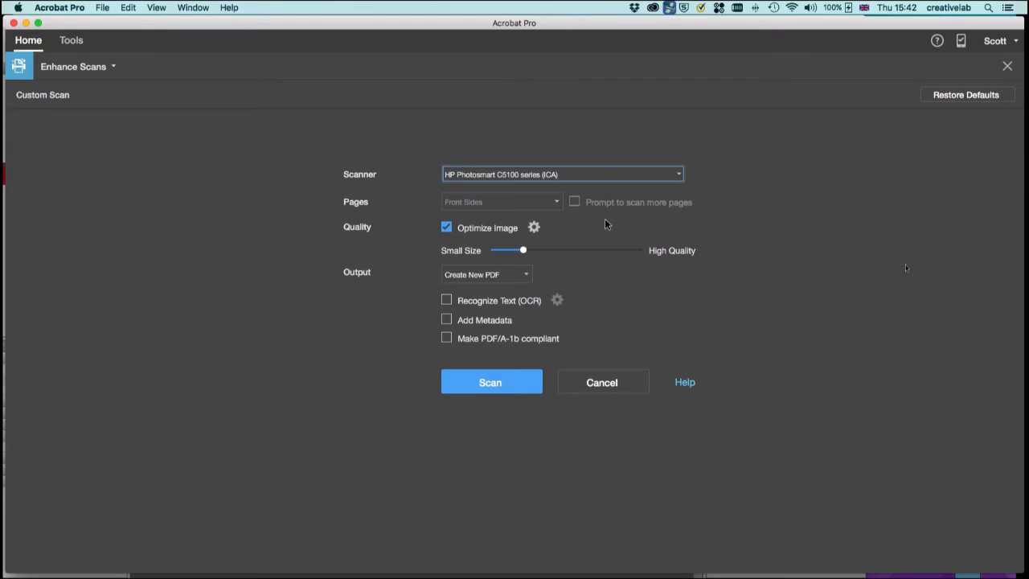
click(529, 277)
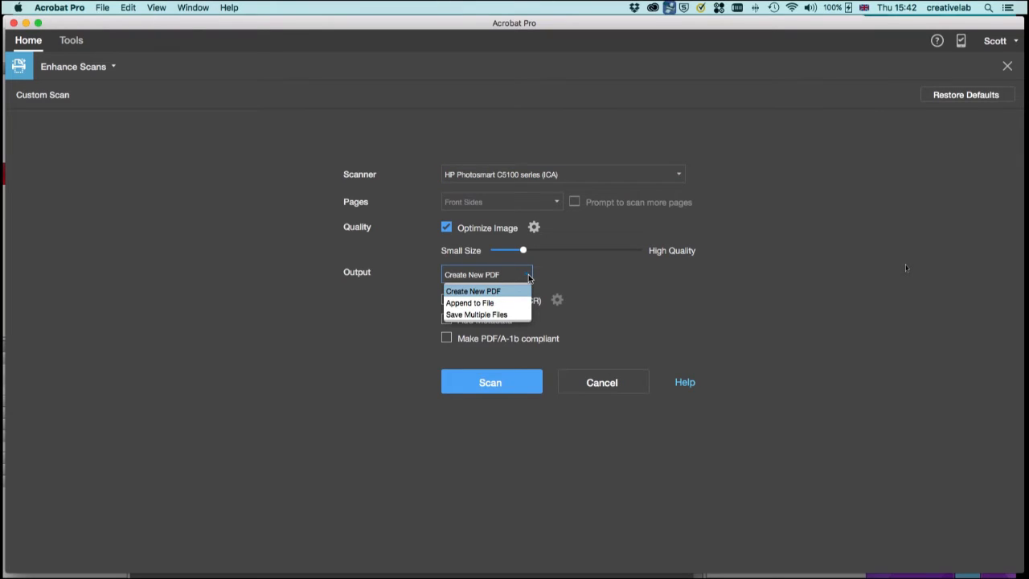
click(561, 277)
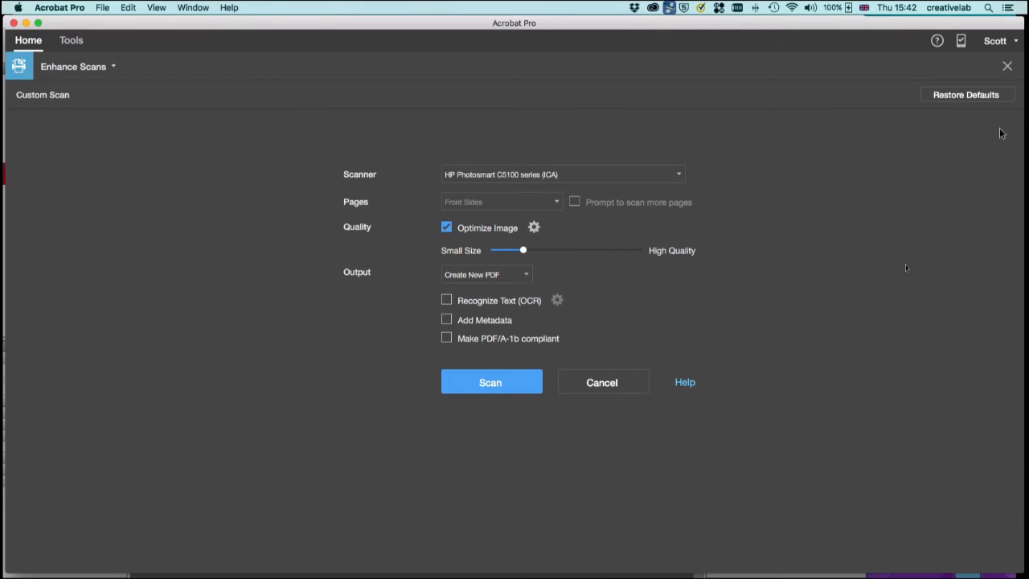
click(603, 383)
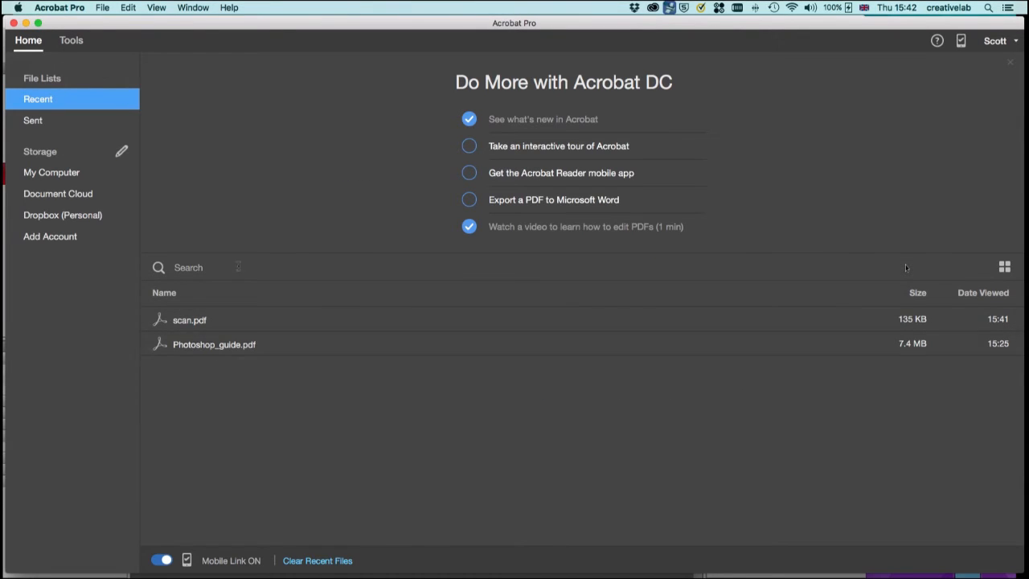
Step: Open scan.pdf from the recent files with the whole page in view
double_click(183, 321)
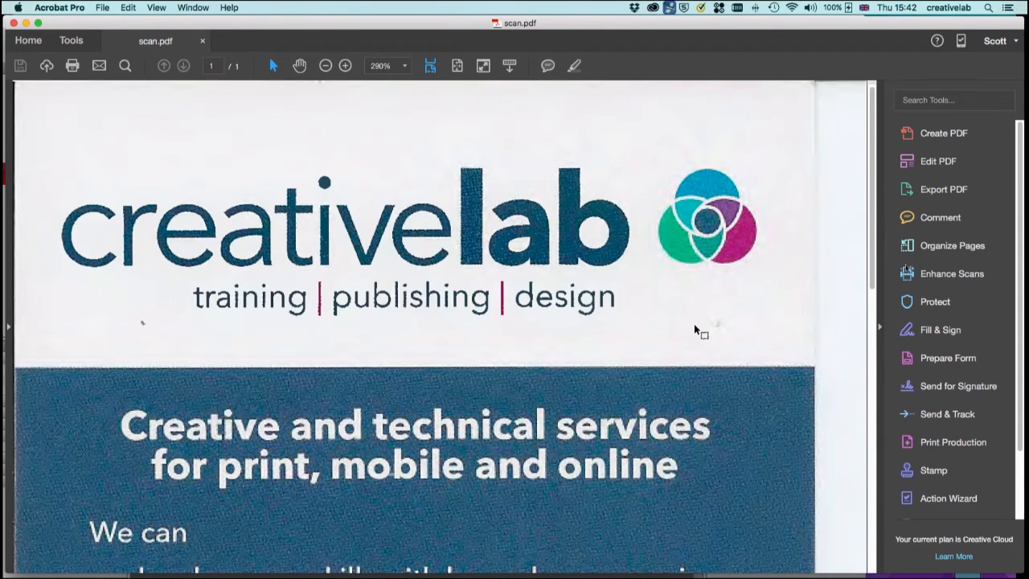
key(super+0)
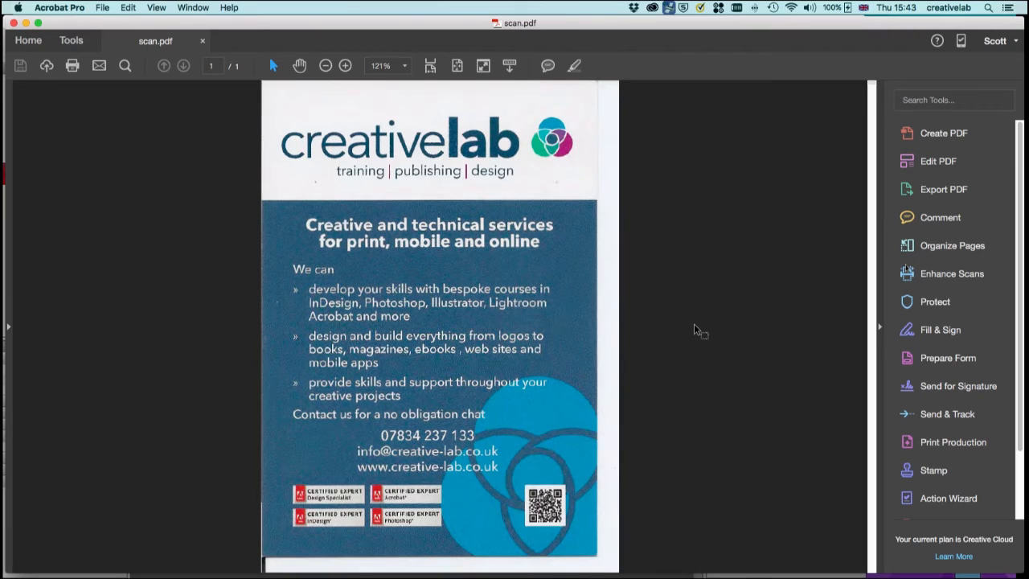
Step: Highlight the two heading lines "Creative and technical services" and "for print, mobile and online" on the scanned page as comments
click(948, 218)
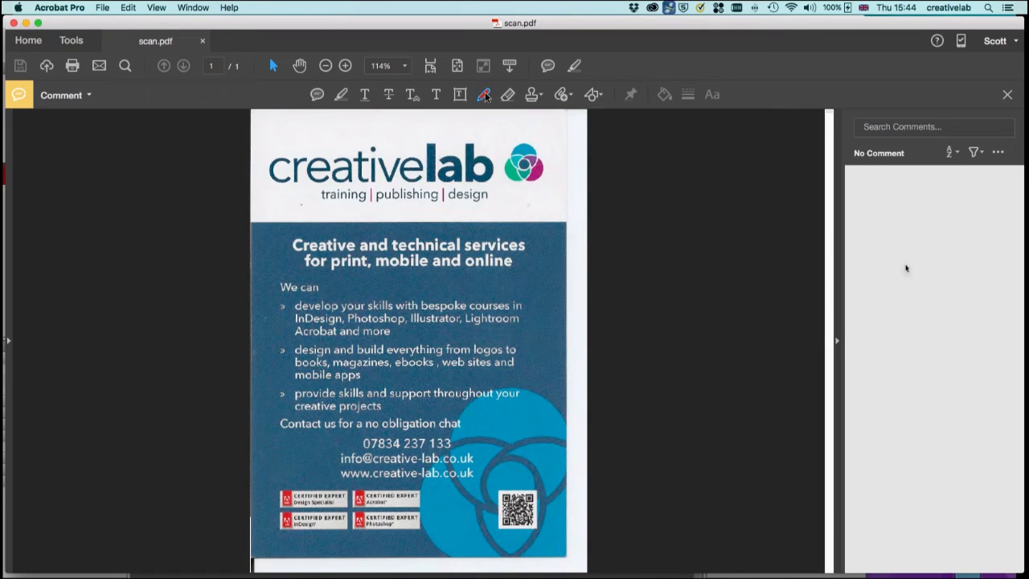
click(342, 97)
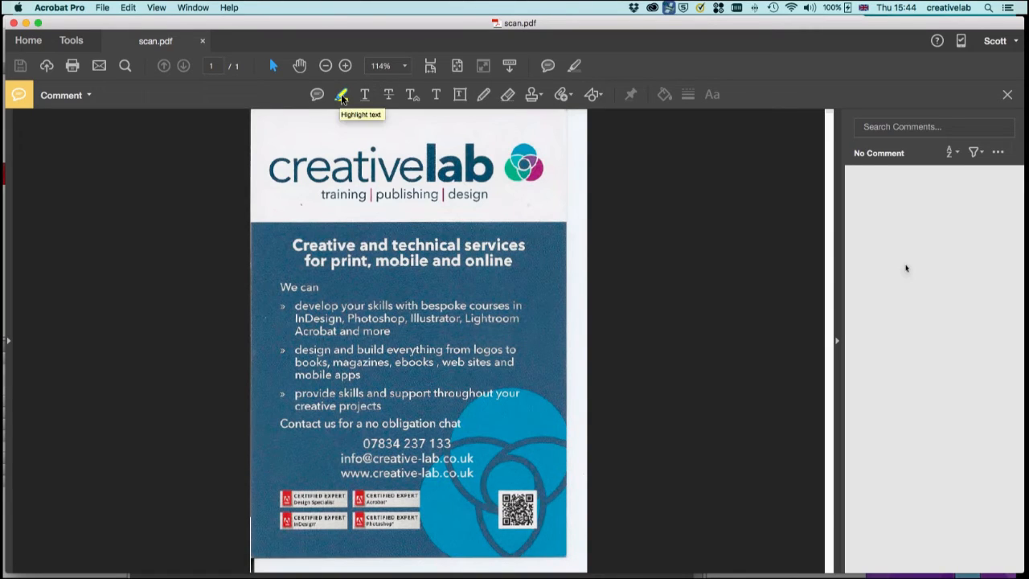
click(342, 97)
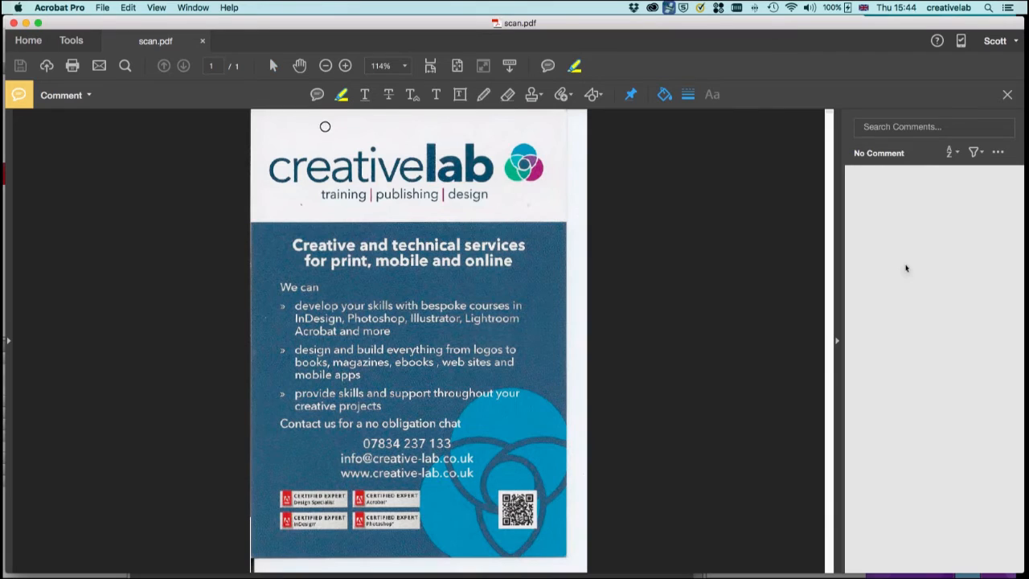
drag(294, 244, 528, 246)
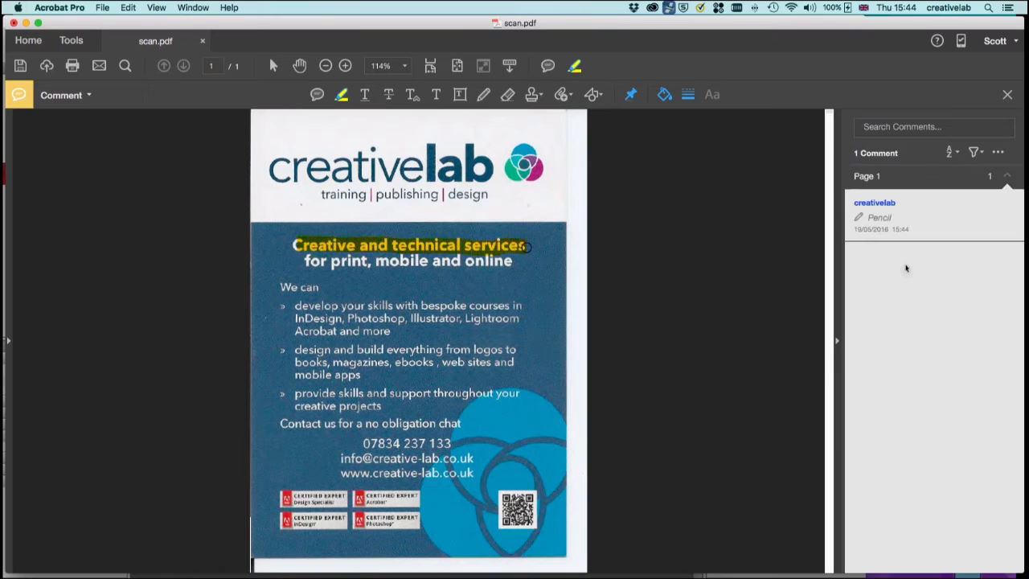
drag(305, 261, 518, 264)
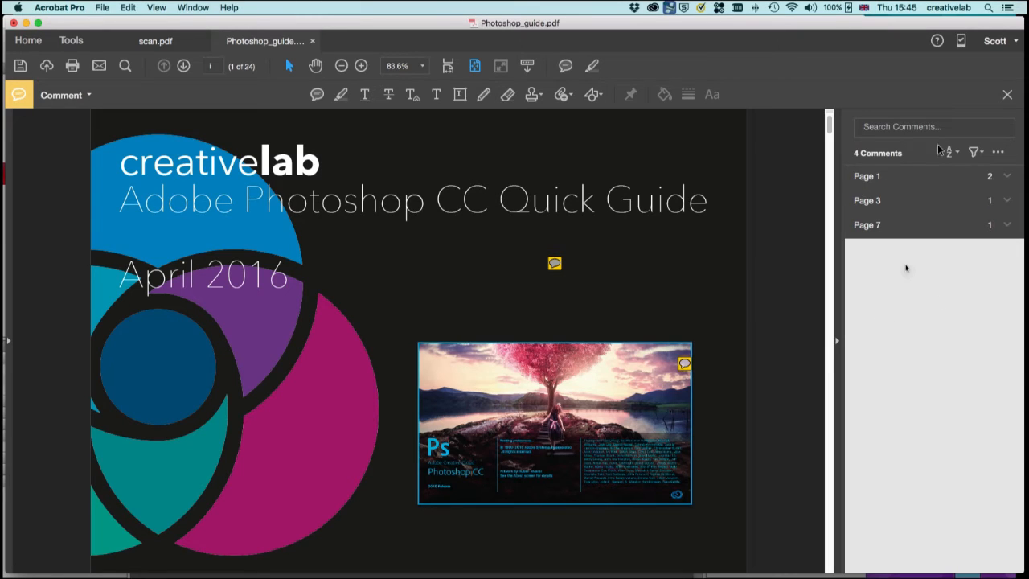
Step: Enter the reply "yes will do that" to the page 1 comment about the new background pattern, and collapse that page's comments
click(1006, 176)
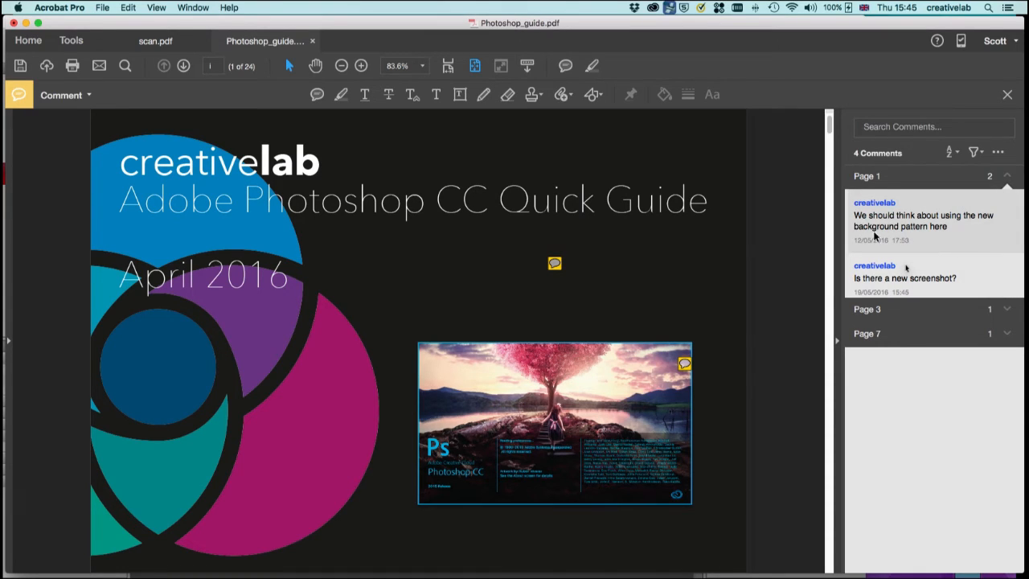
click(960, 232)
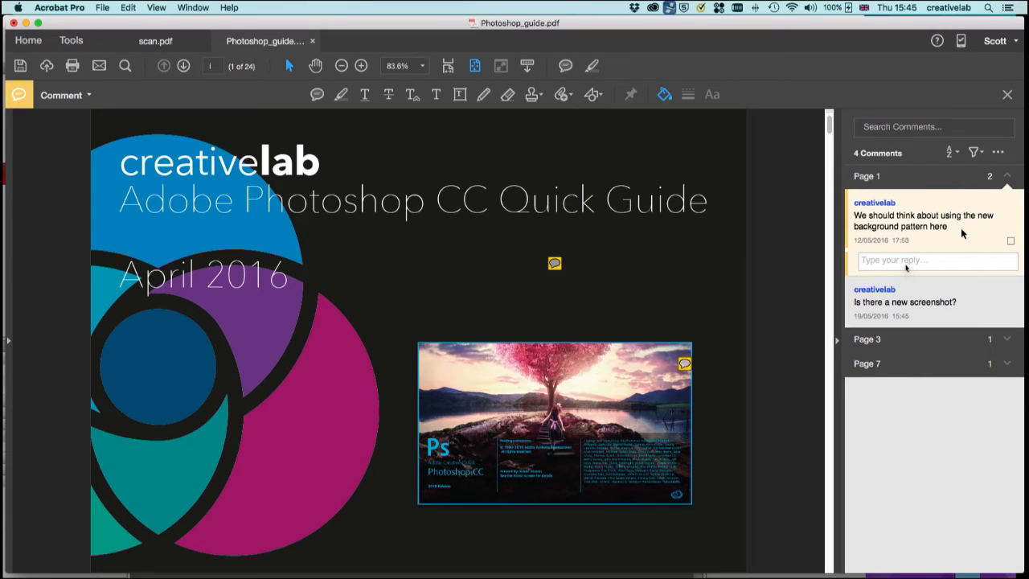
click(934, 259)
text(yes will do that)
key(Return)
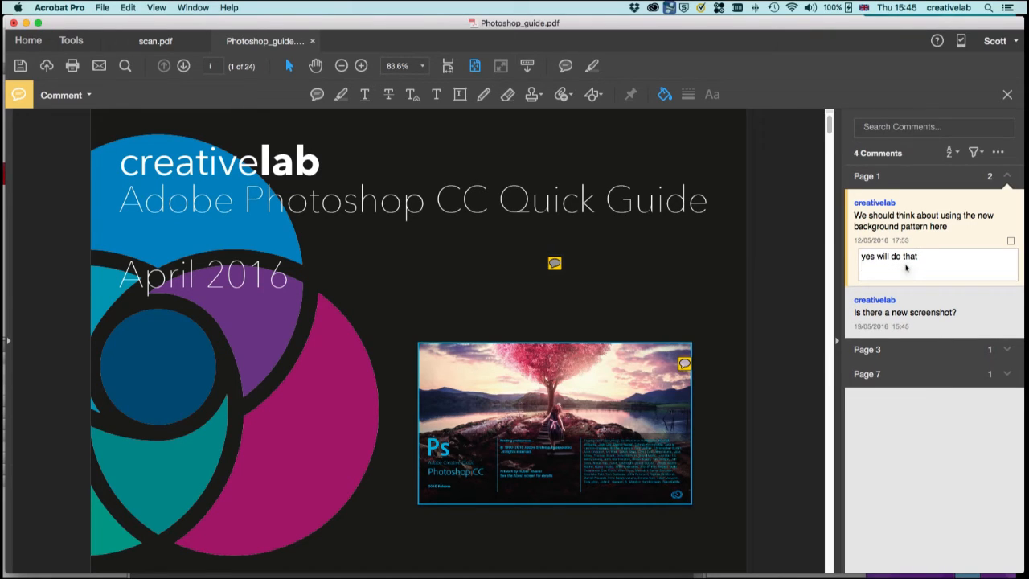
key(BackSpace)
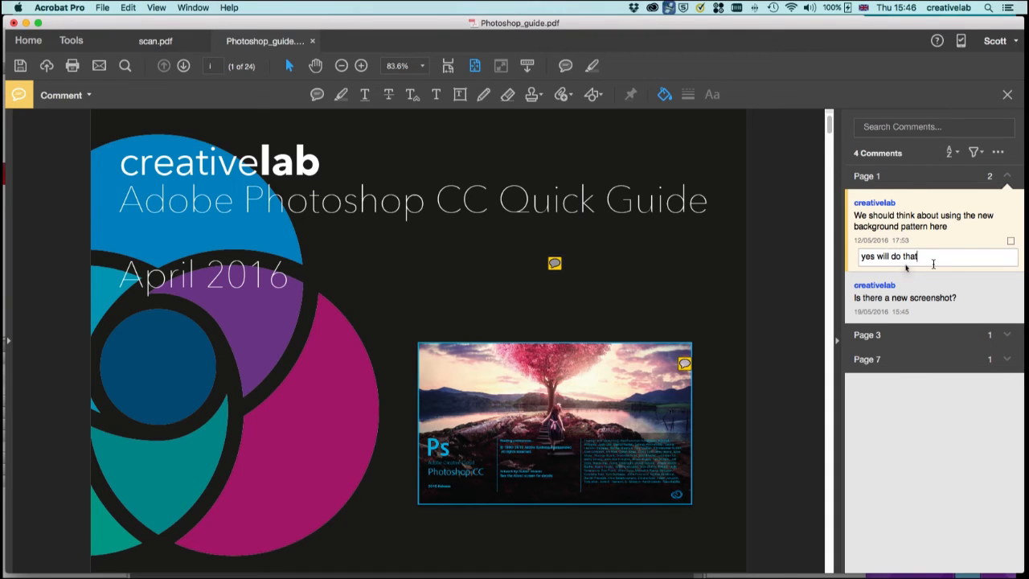
click(921, 179)
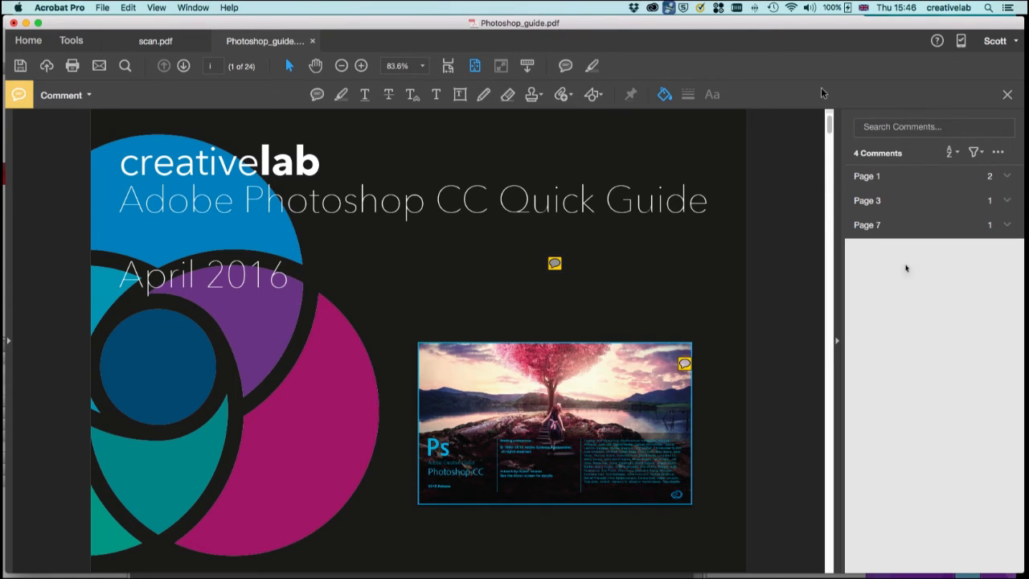
Step: Start customizing the Comment tools and add Sticky Note, Highlight and Text to the toolbar
right_click(754, 98)
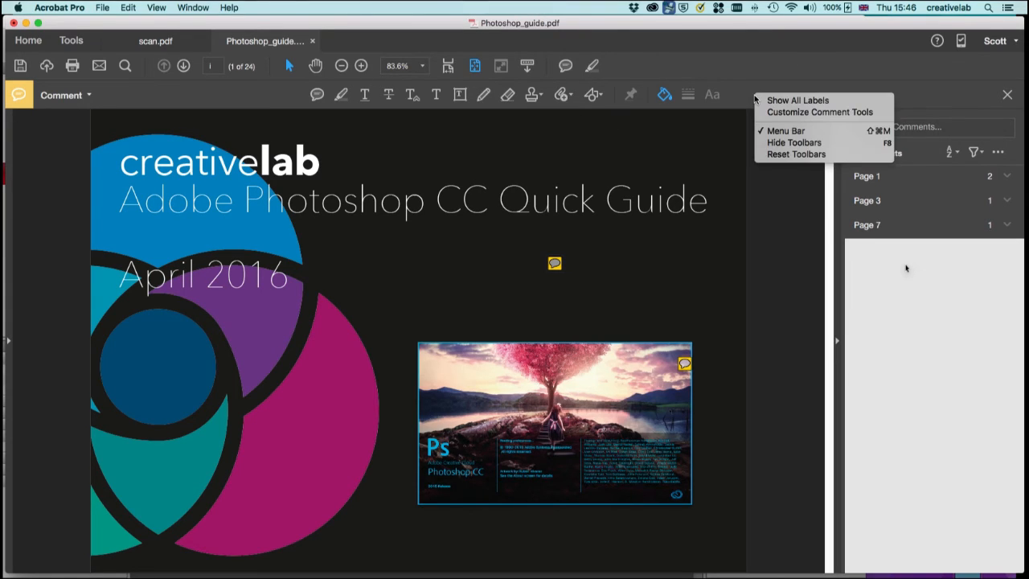
click(827, 112)
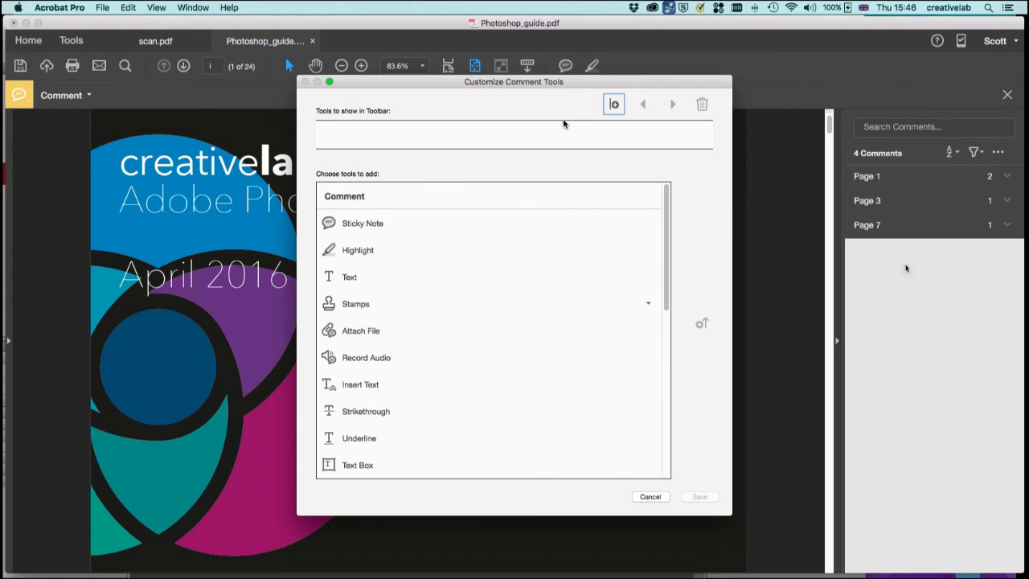
click(360, 224)
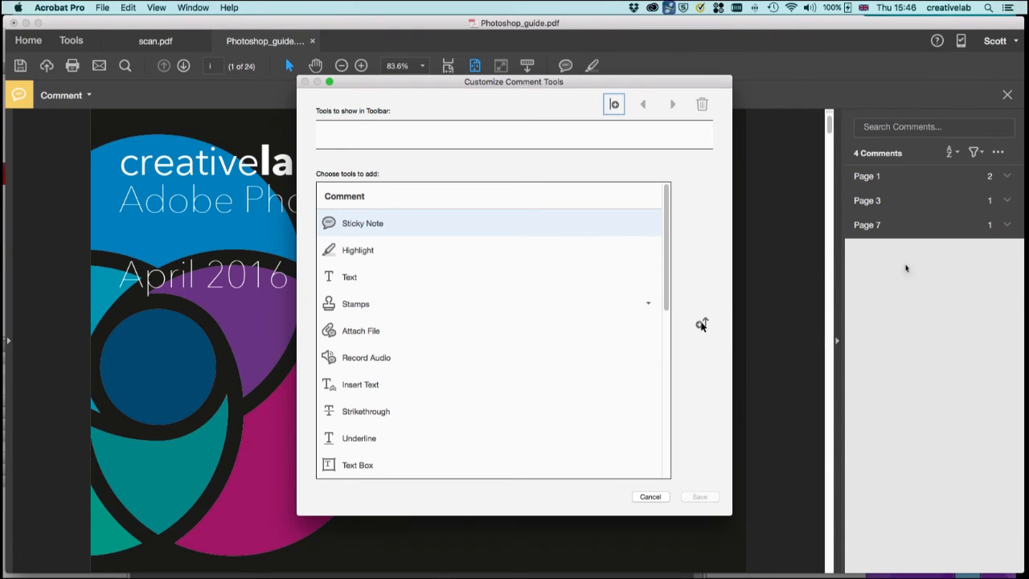
click(701, 324)
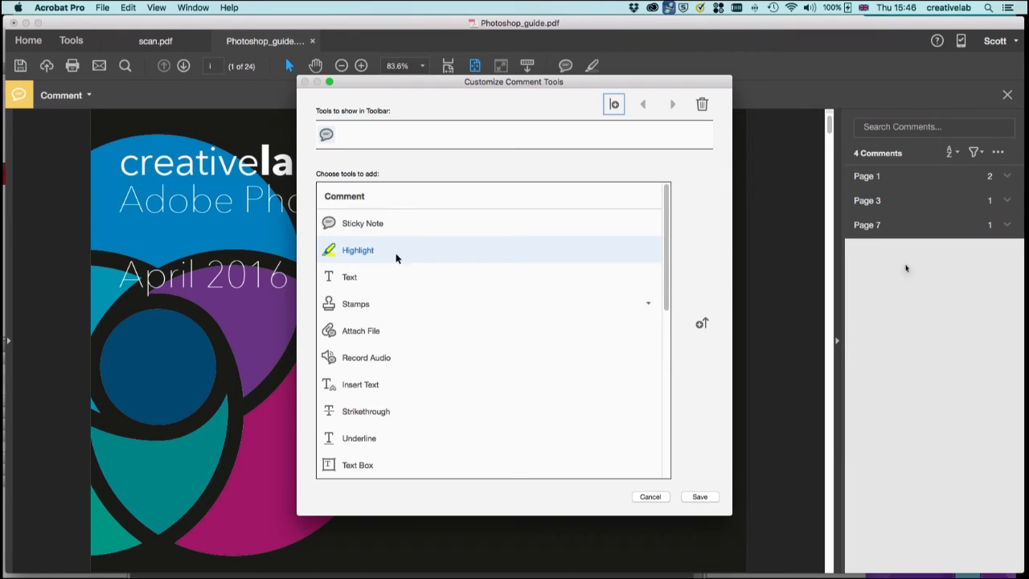
click(701, 322)
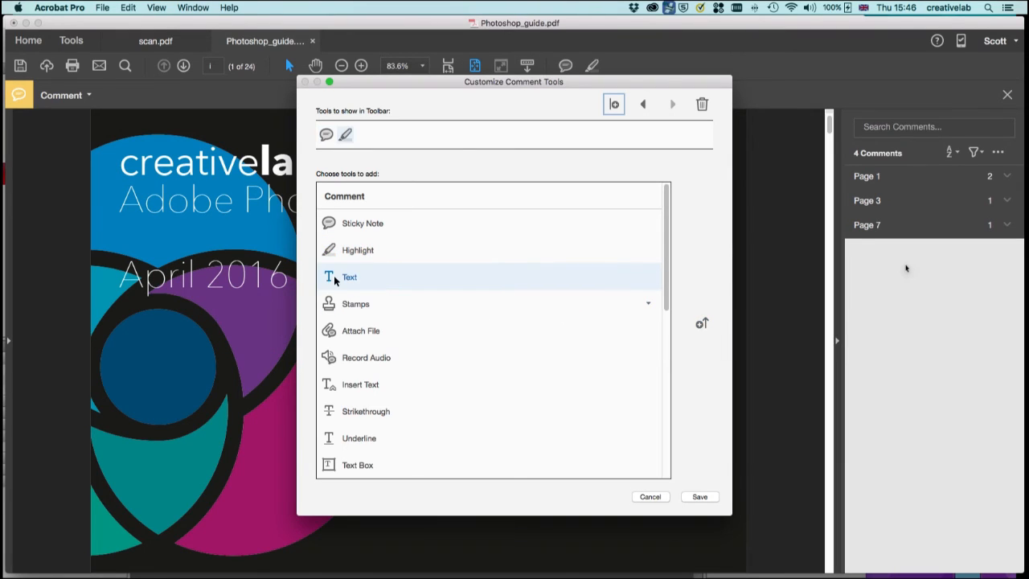
click(701, 323)
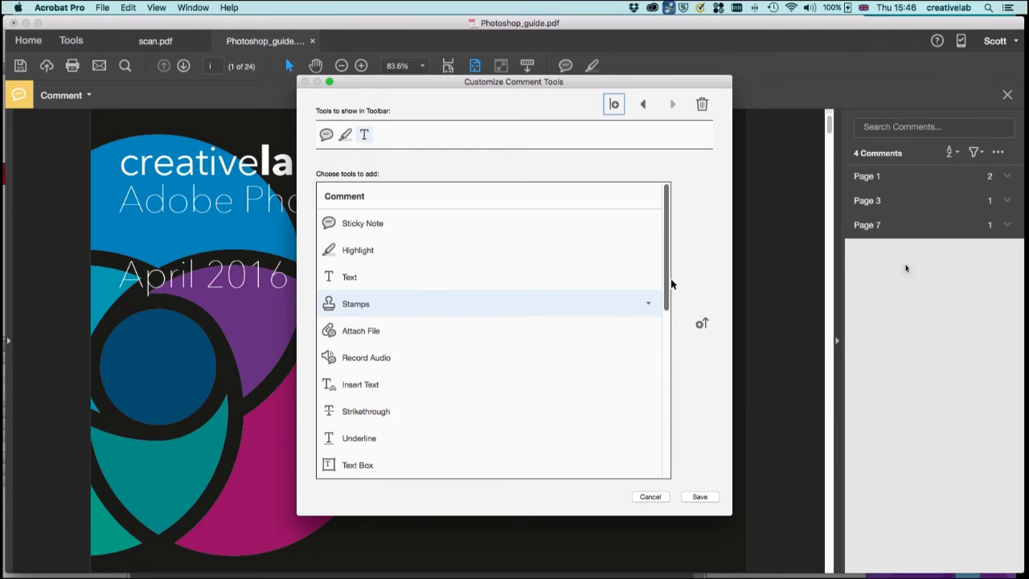
Step: Add Color picker, Line Thickness and Text Properties to the custom Comment toolbar and save it
drag(665, 283, 672, 474)
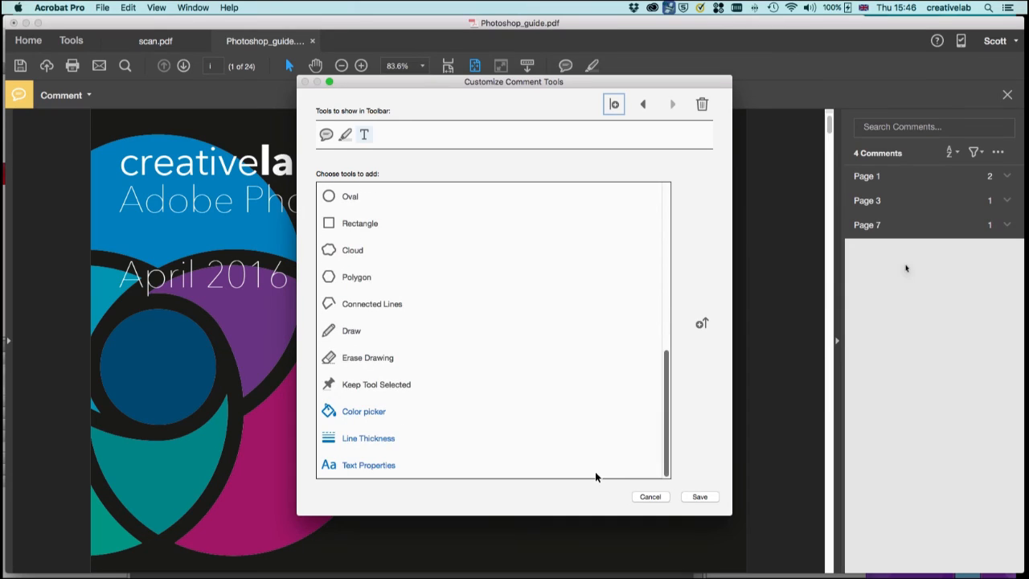
click(364, 413)
click(701, 324)
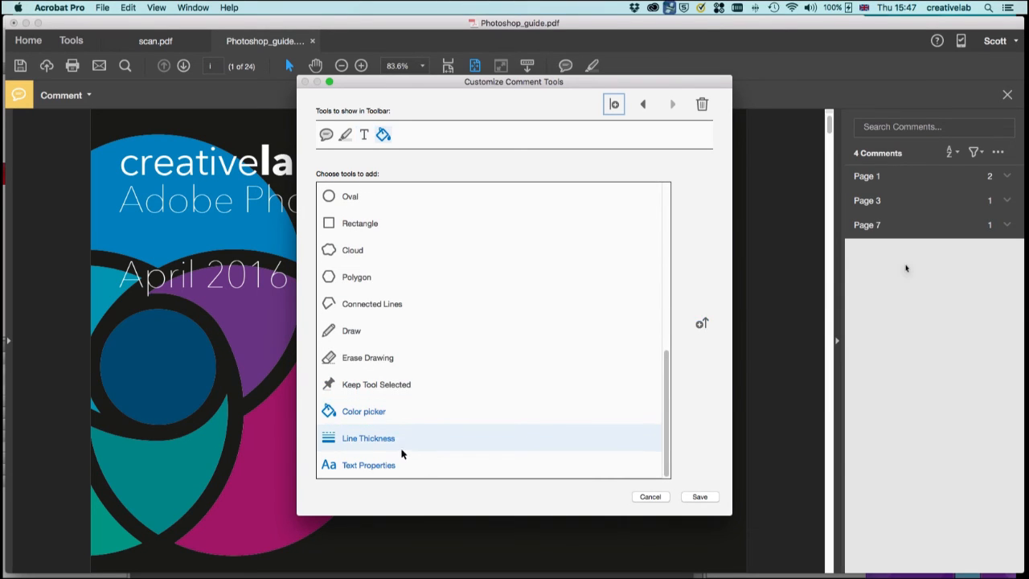
click(701, 324)
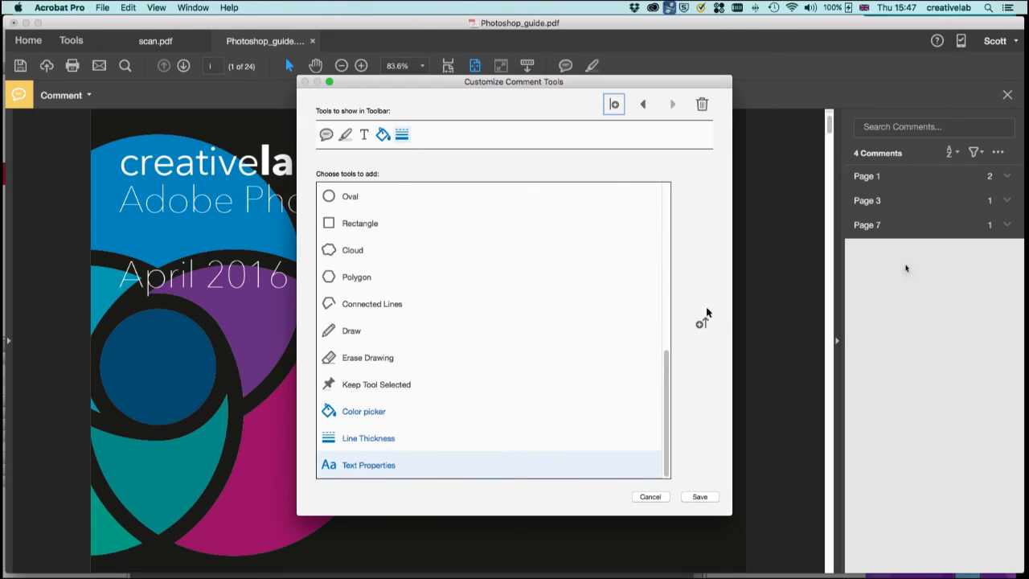
click(700, 324)
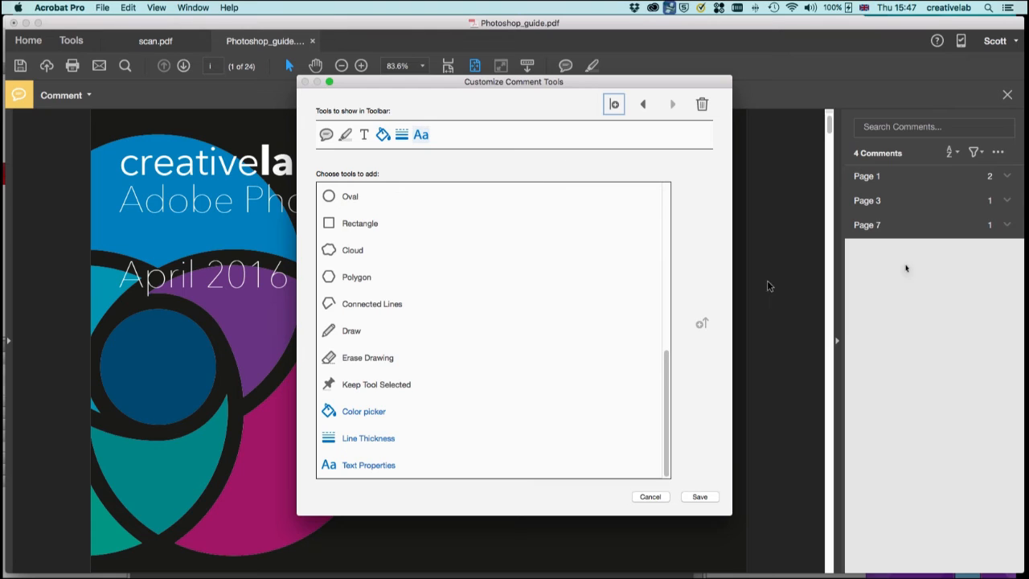
click(699, 497)
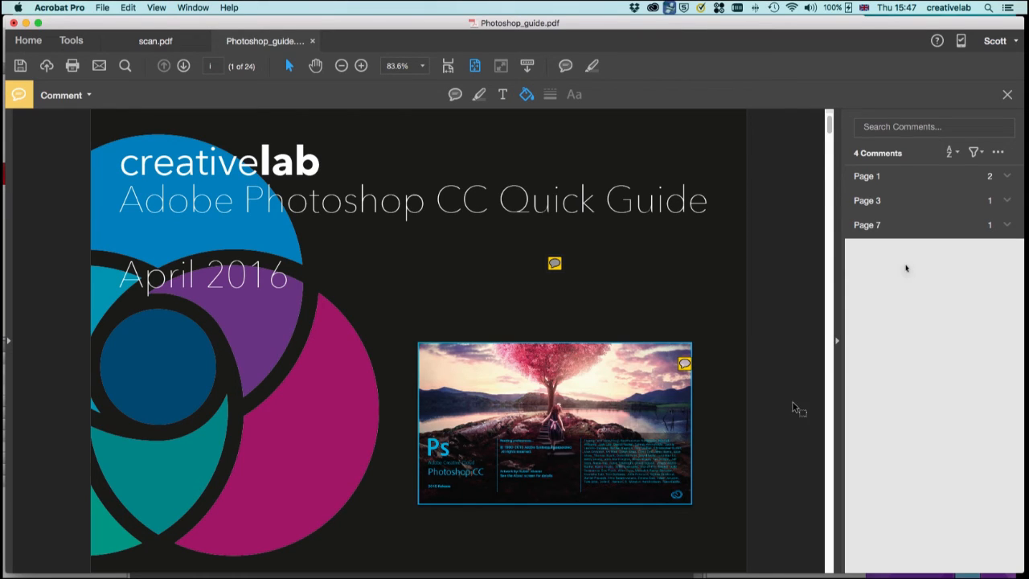
Step: Add the text comment "Lets update the TOC style" below the "Cut outs" entry on the page 2 Contents
click(829, 333)
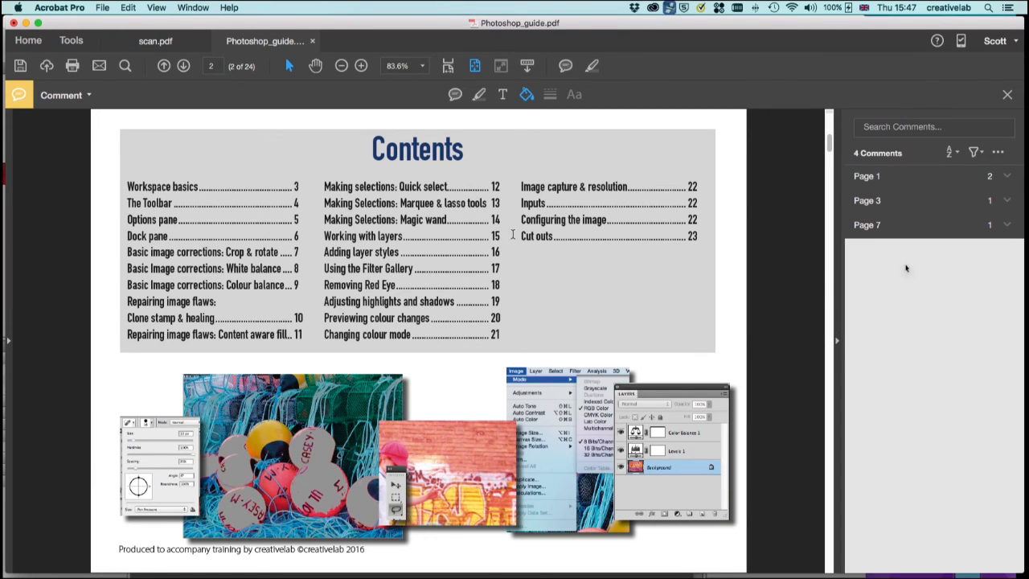
click(502, 94)
click(522, 273)
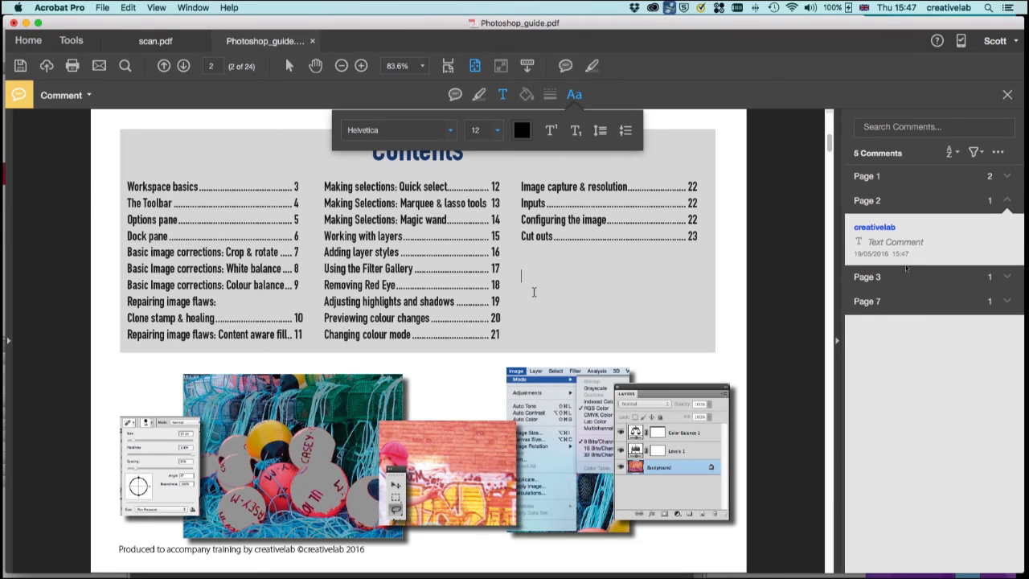
text(Lets upda)
text(he TOC style)
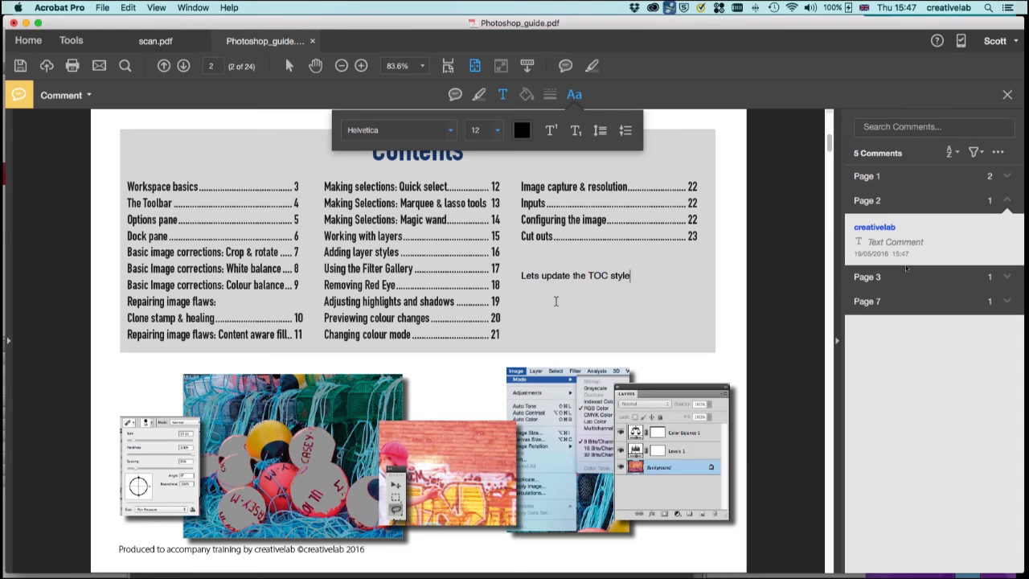
Step: Format the page 2 text comment in Times, size 20, red, and move on to page 3
click(451, 133)
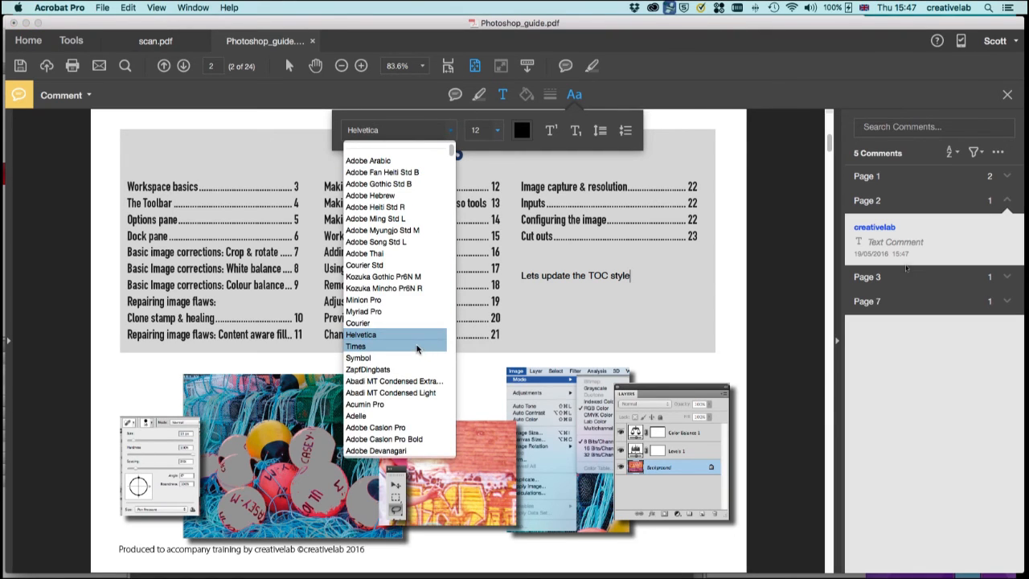
click(417, 349)
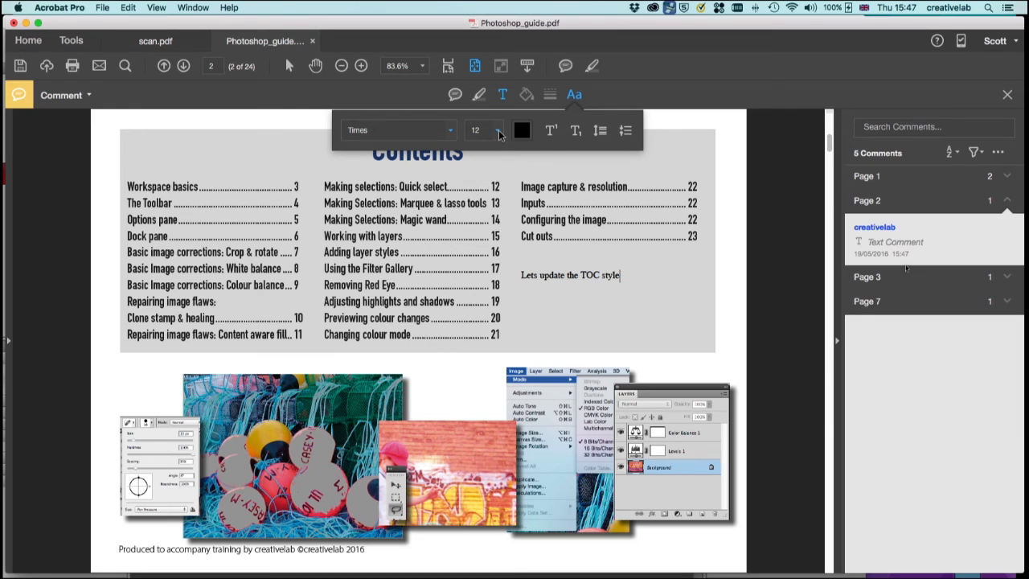
click(498, 131)
click(487, 234)
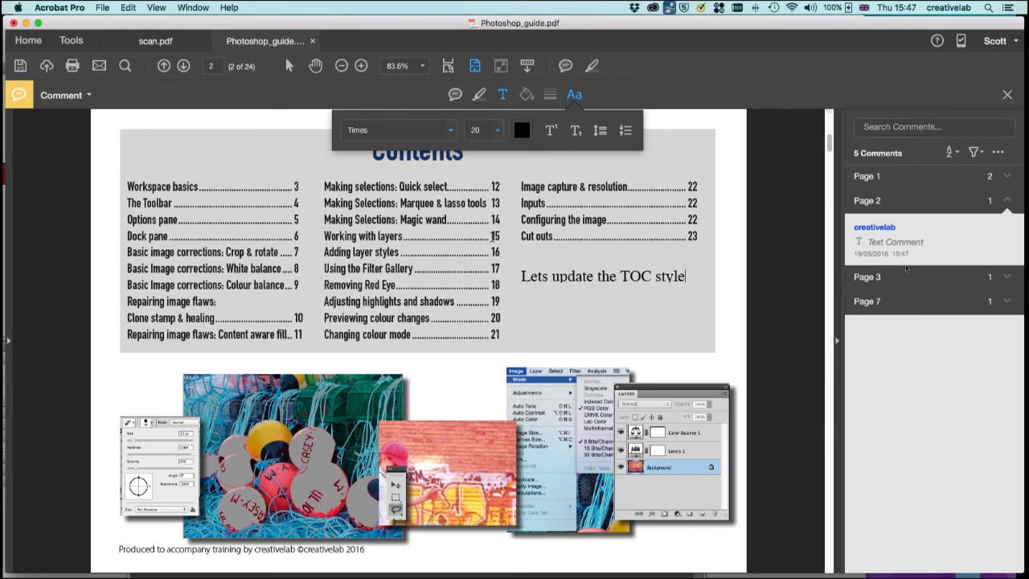
click(523, 131)
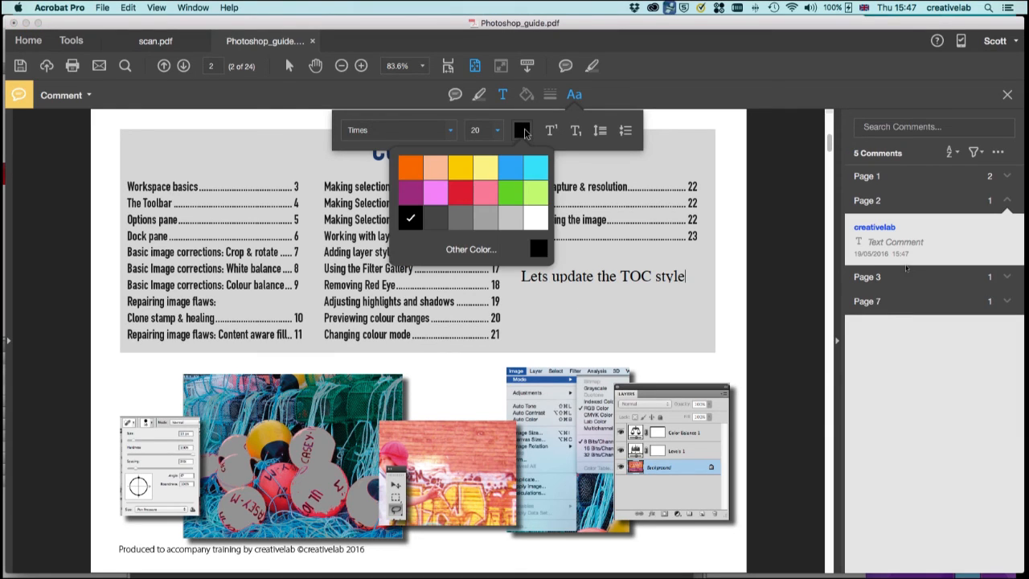
click(457, 190)
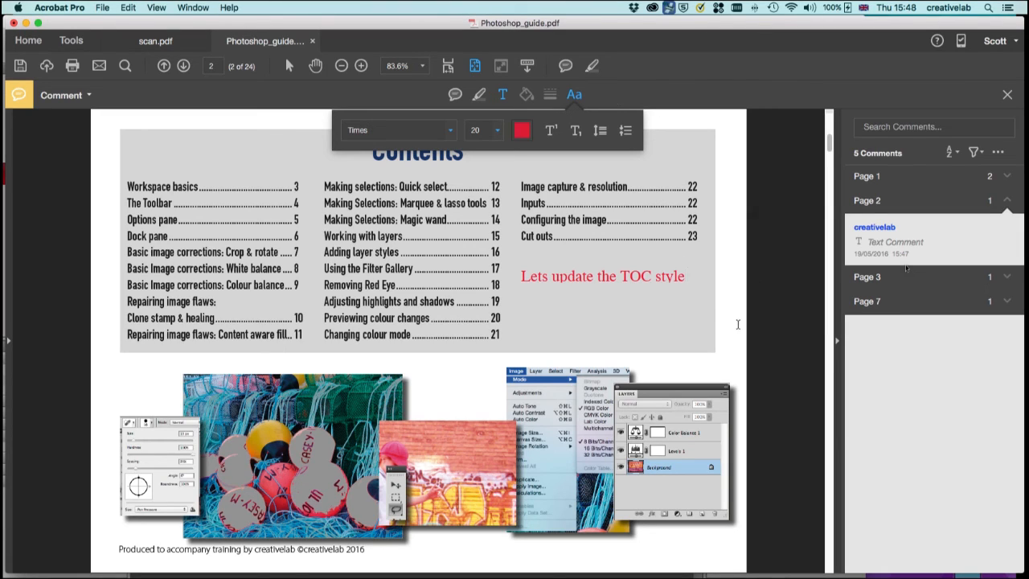
click(828, 373)
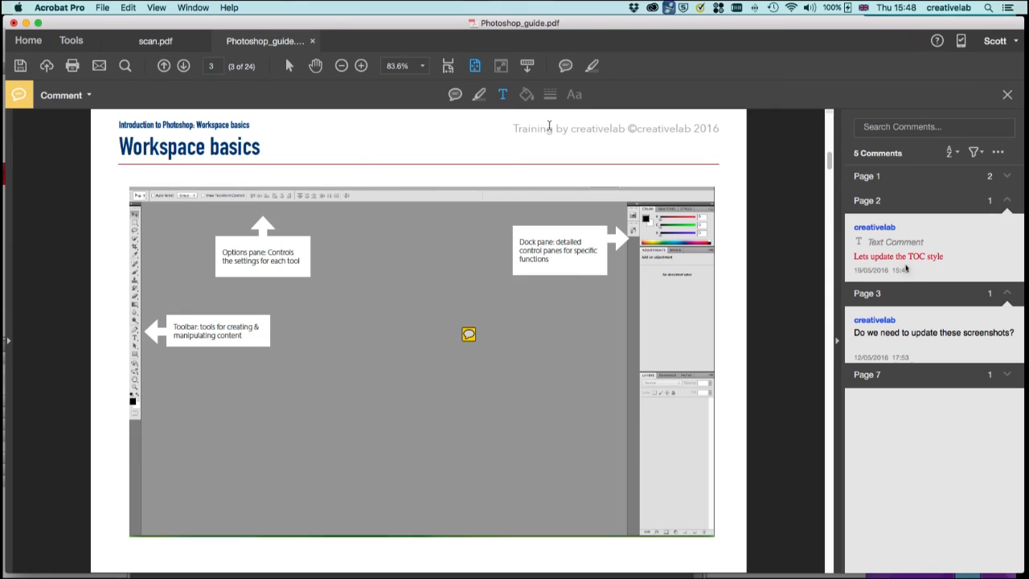
Step: Remove all tools from the custom Comment toolbar and save to restore the default tool set
right_click(660, 97)
click(733, 113)
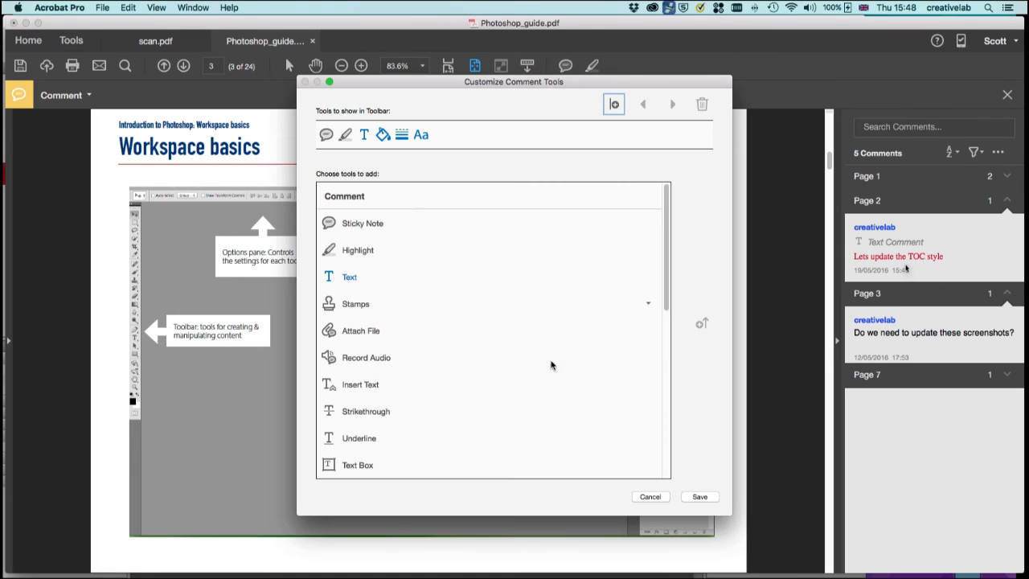
click(418, 136)
click(702, 104)
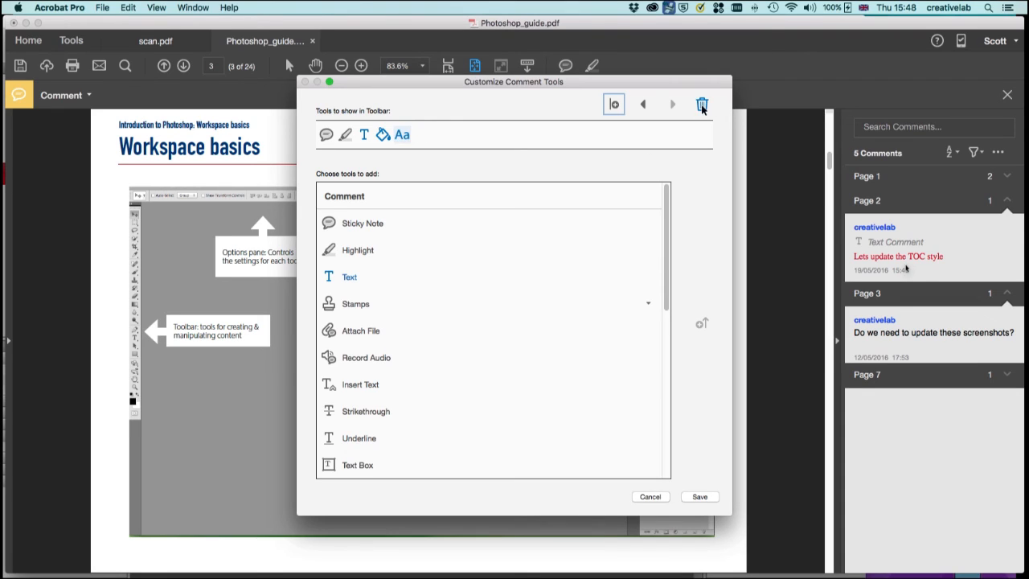
click(701, 105)
click(701, 104)
click(701, 104)
click(702, 104)
click(701, 104)
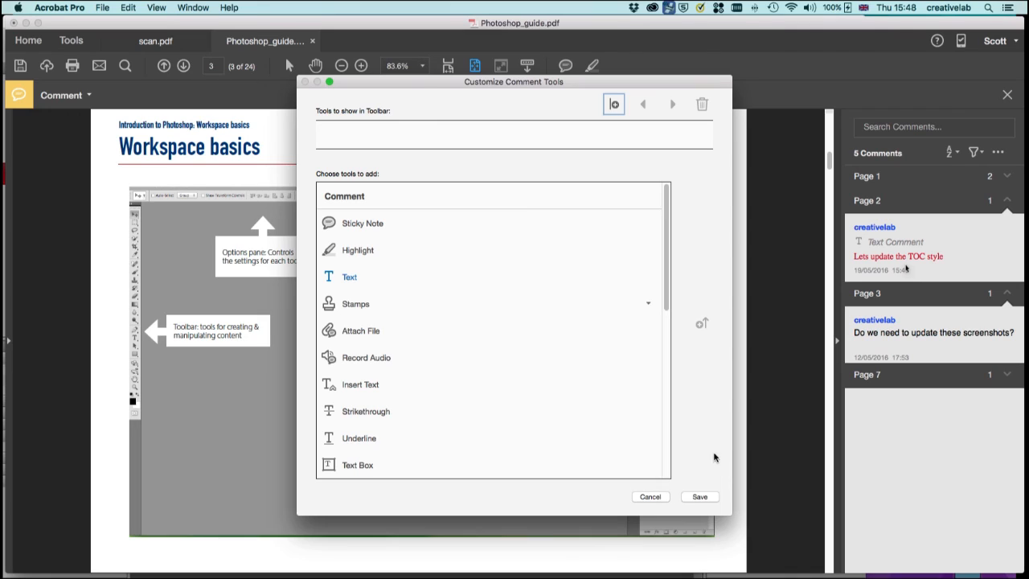
click(700, 498)
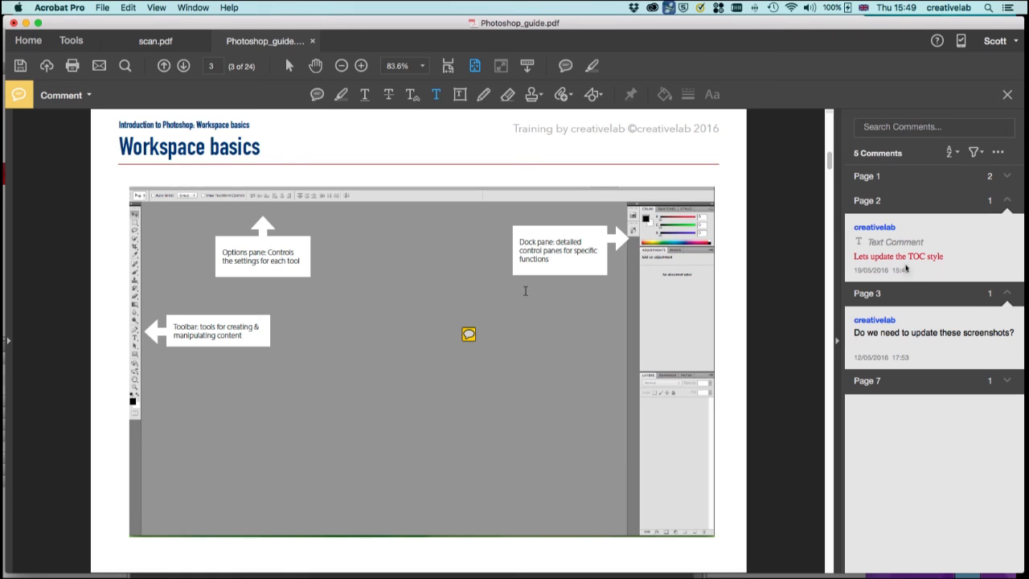
Step: Examine the Read Out Loud options for the document and leave without activating any
click(155, 8)
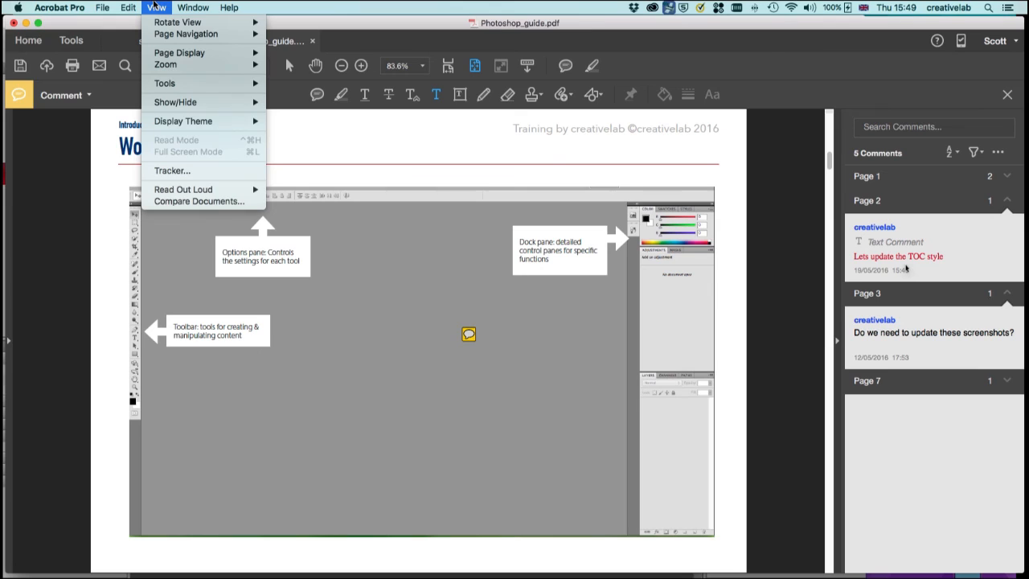
mouse_move(183, 195)
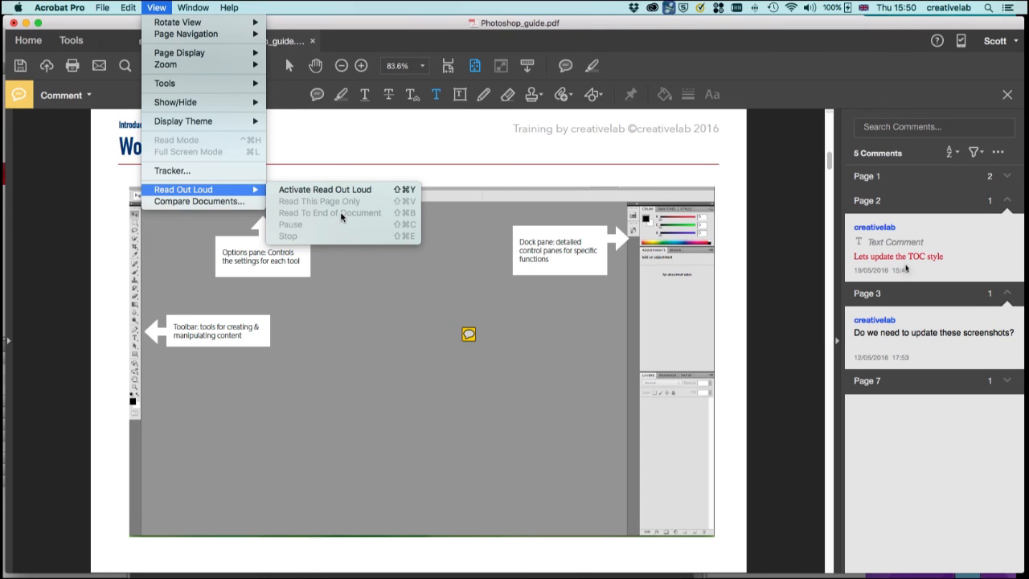
click(437, 171)
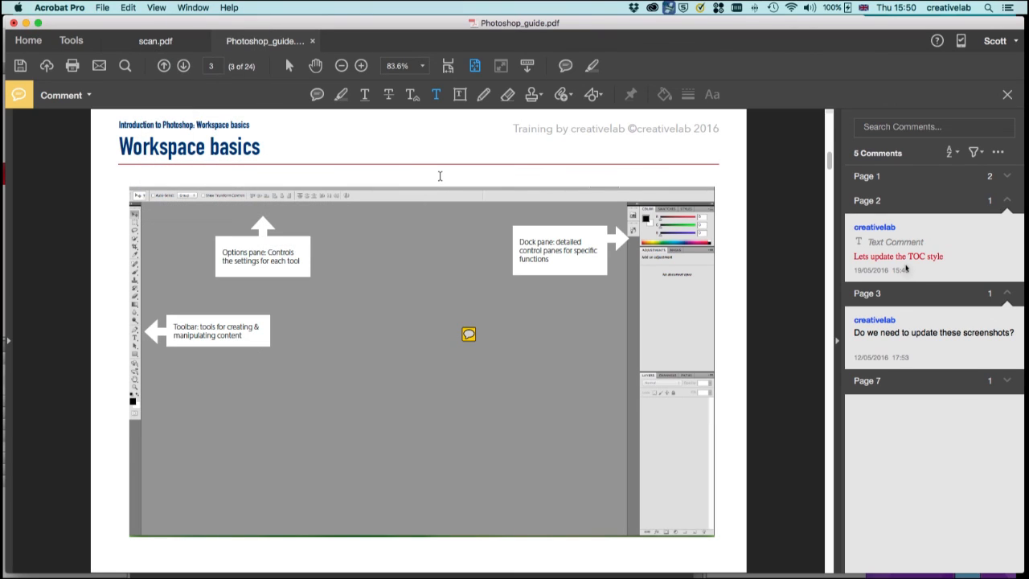